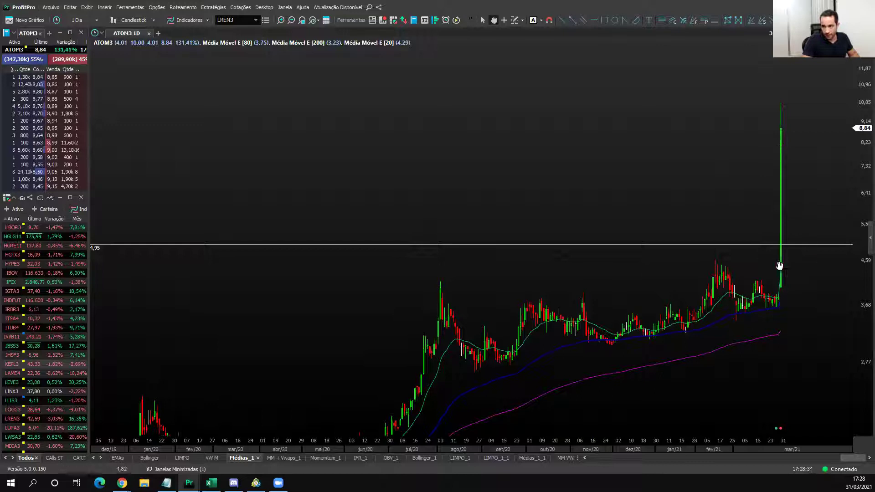
- Raise the horizontal resistance line on the ATOM3 daily chart to 5,10
middle_click(778, 292)
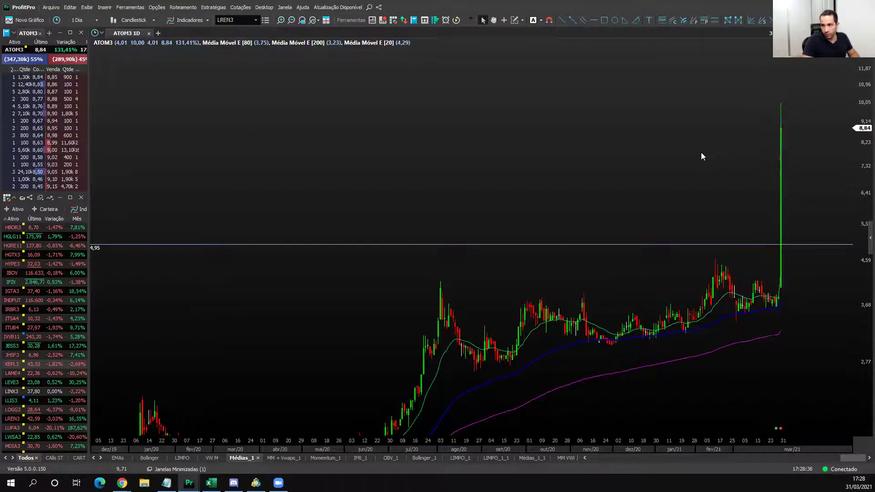
scroll(700, 157, down, 10)
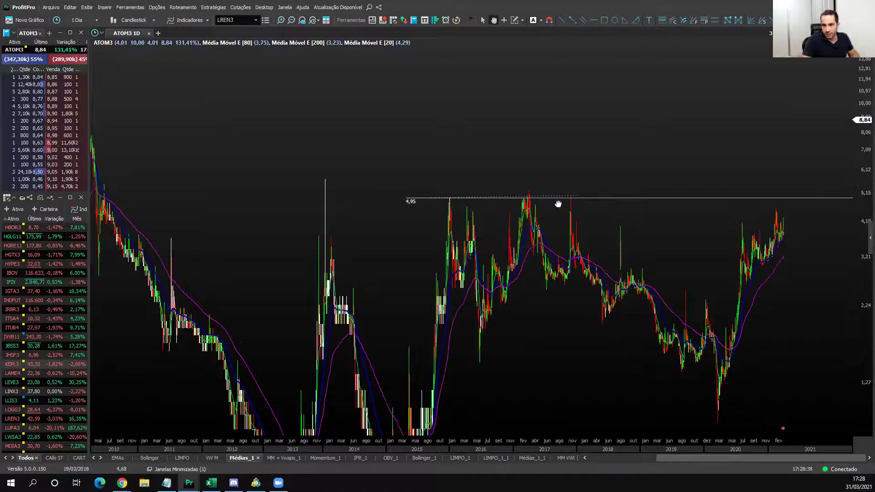
drag(552, 198, 523, 194)
scroll(409, 185, up, 5)
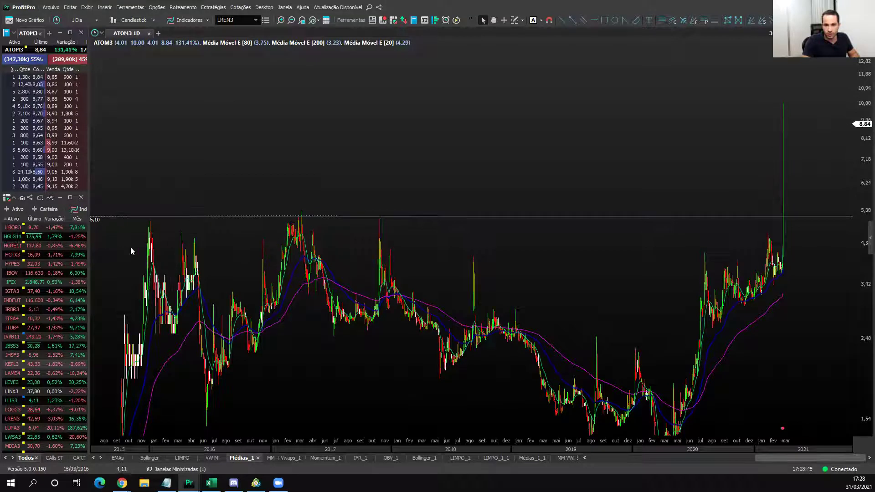
scroll(784, 206, up, 5)
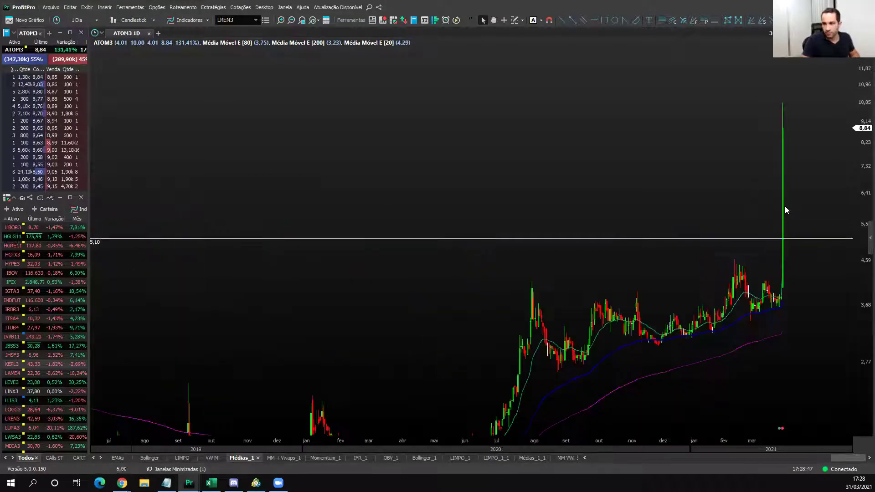
- Switch the ATOM3 chart to the 60-minute timeframe and rescale it to show the latest surge with its moving averages
drag(776, 219, 733, 217)
text(60)
key(Return)
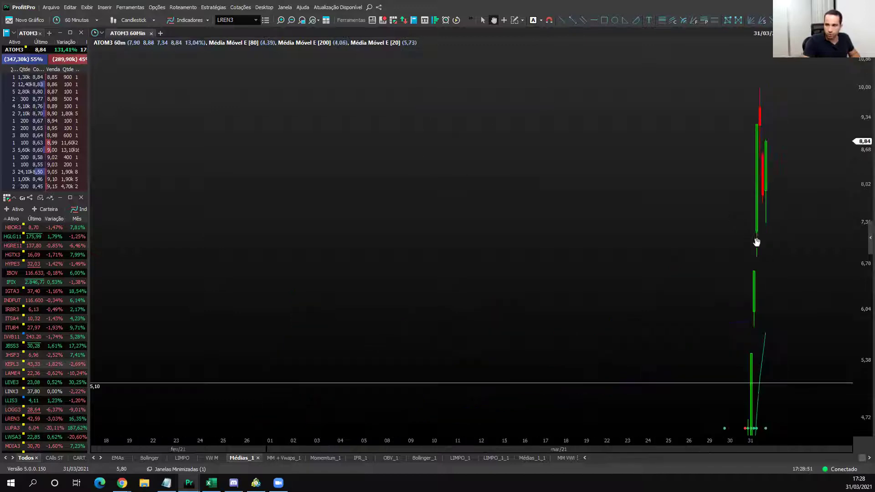
middle_click(696, 257)
drag(695, 257, 755, 110)
drag(862, 98, 864, 217)
drag(687, 231, 704, 65)
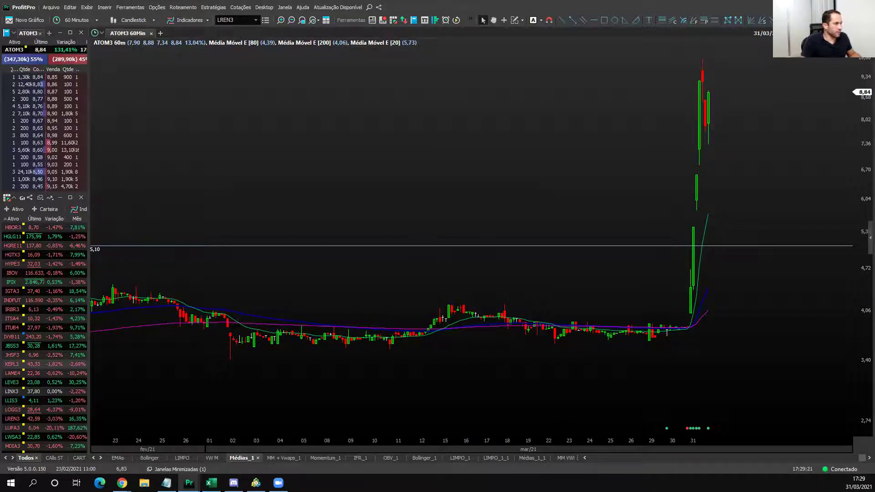
- Switch to the Quartas de Mercado 2021 spreadsheet in Chrome and launch the Pointofix screen annotation tool
key(alt+Tab)
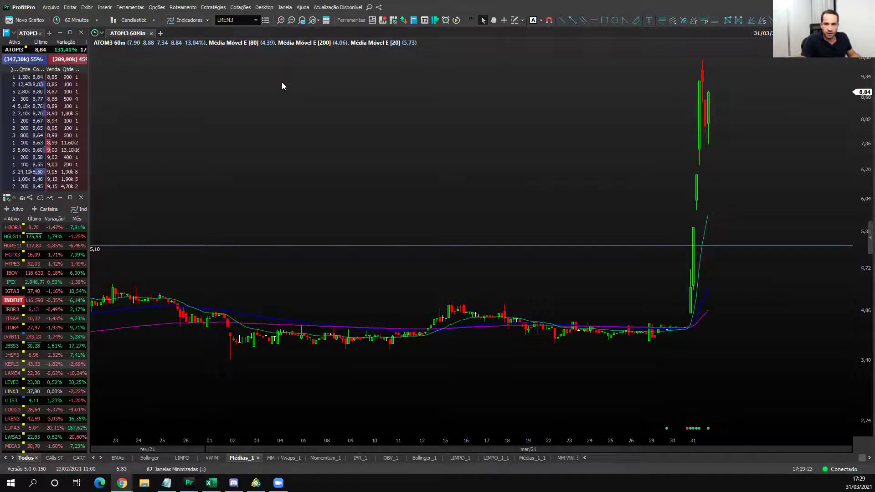
key(super+Up)
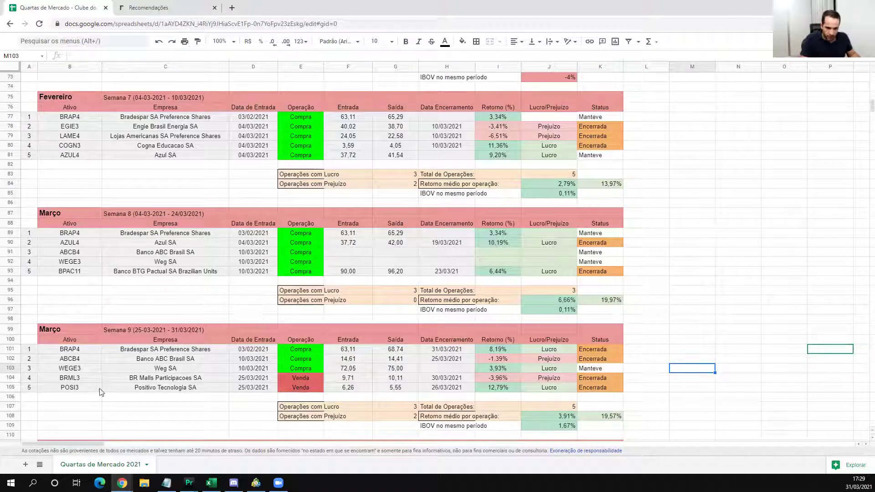
click(10, 483)
mouse_move(38, 422)
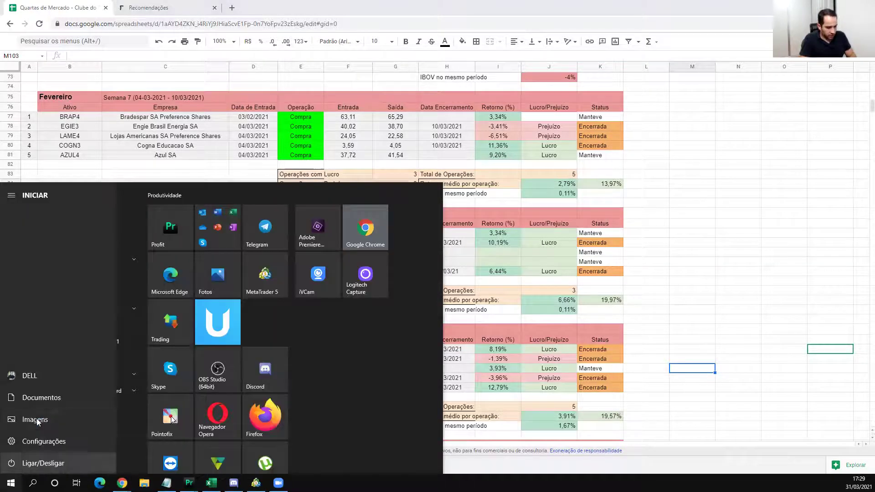
key(super)
text(p)
key(super)
text(po)
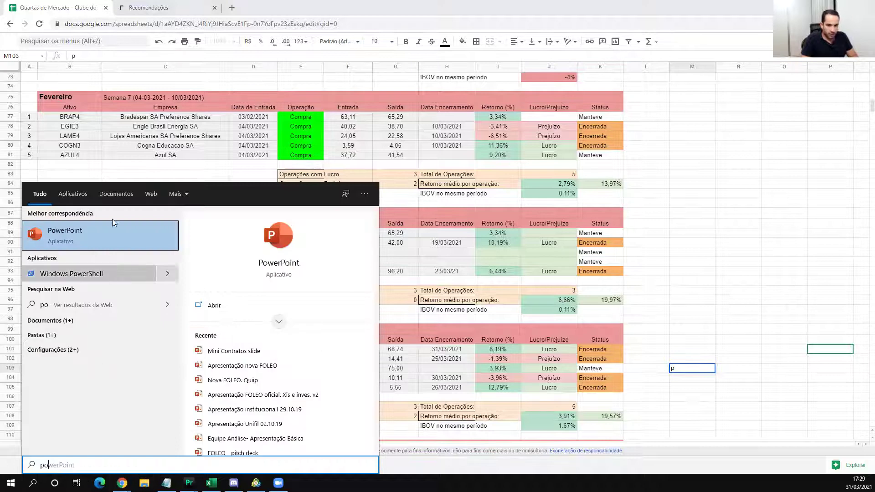
key(super)
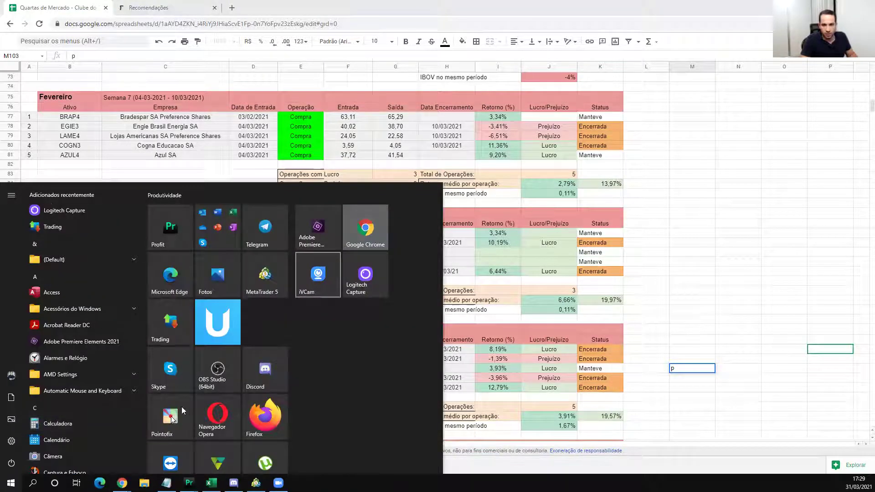
click(171, 417)
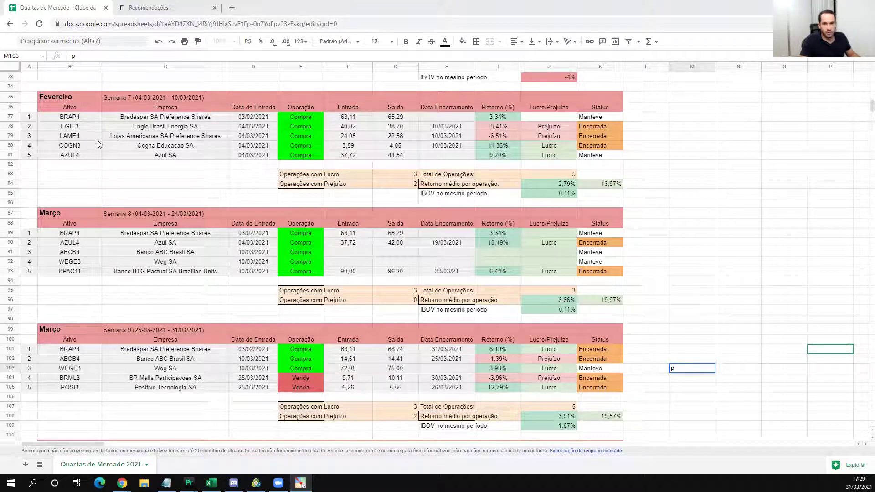
click(105, 368)
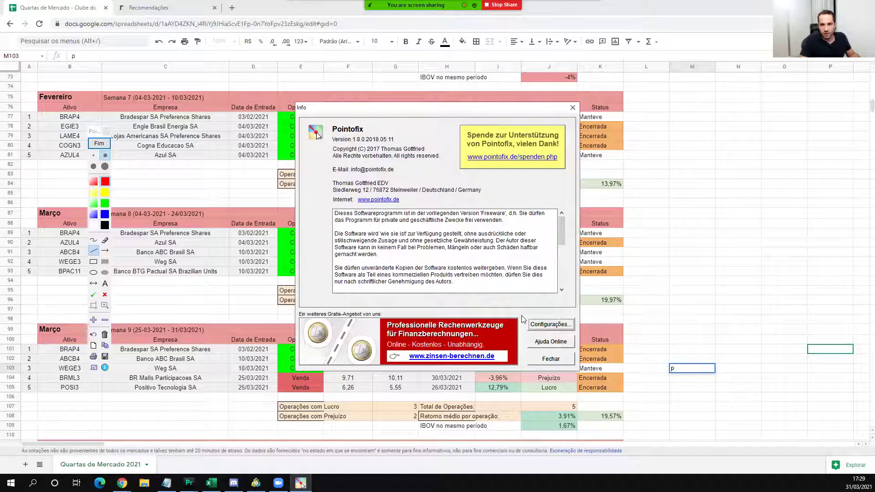
click(545, 325)
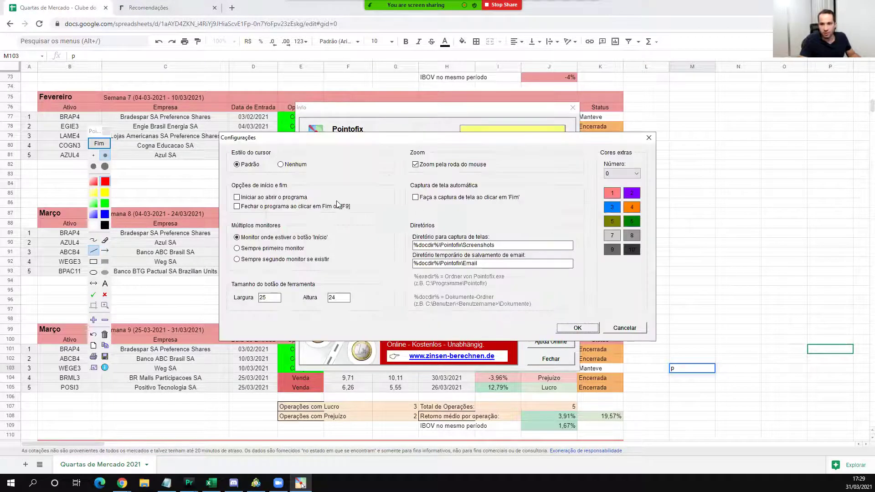
click(625, 327)
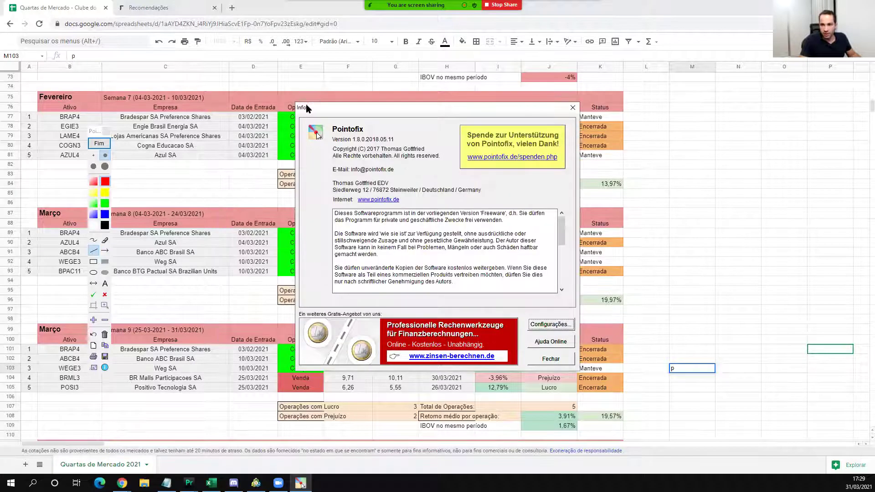
click(572, 107)
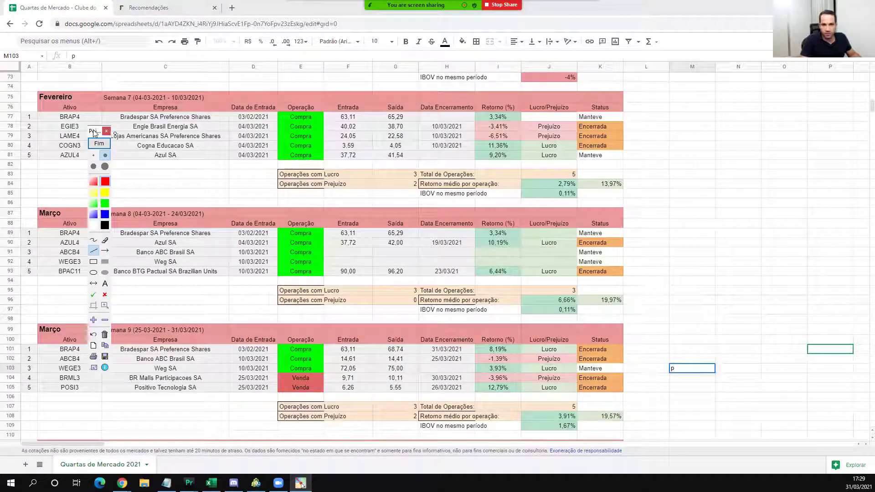
- Move the Pointofix toolbar clear of the table and magnify Semana 9 to examine its entries, exits, returns, statuses and summary figures
right_click(682, 234)
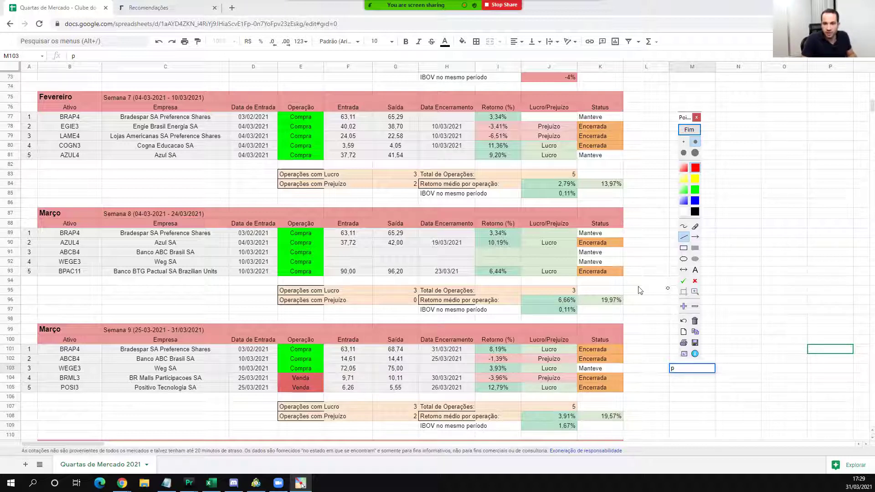
scroll(232, 368, up, 2)
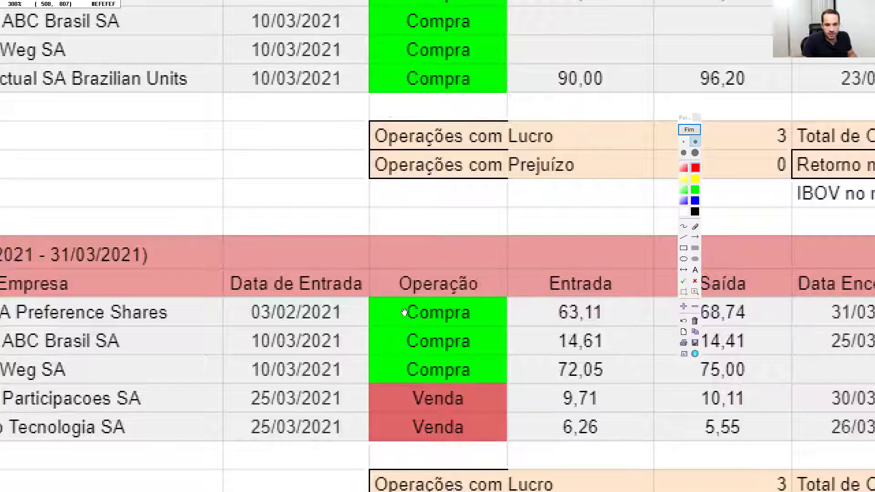
drag(404, 312, 439, 301)
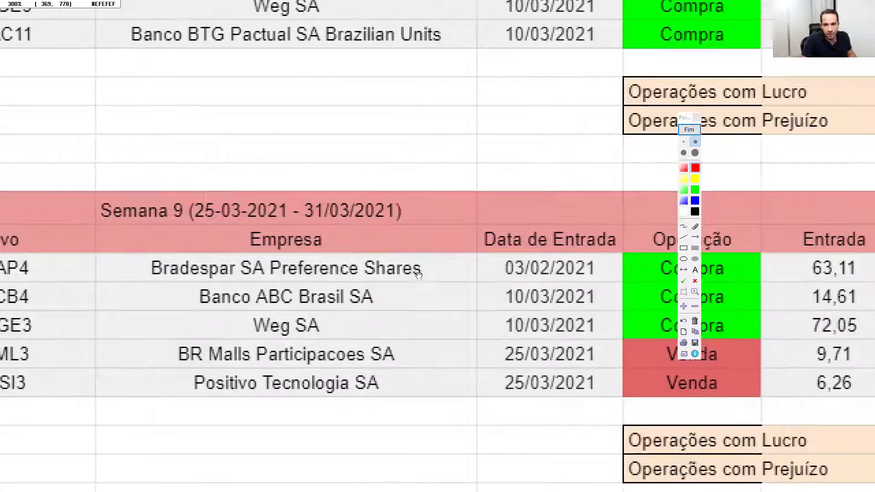
drag(419, 275, 273, 271)
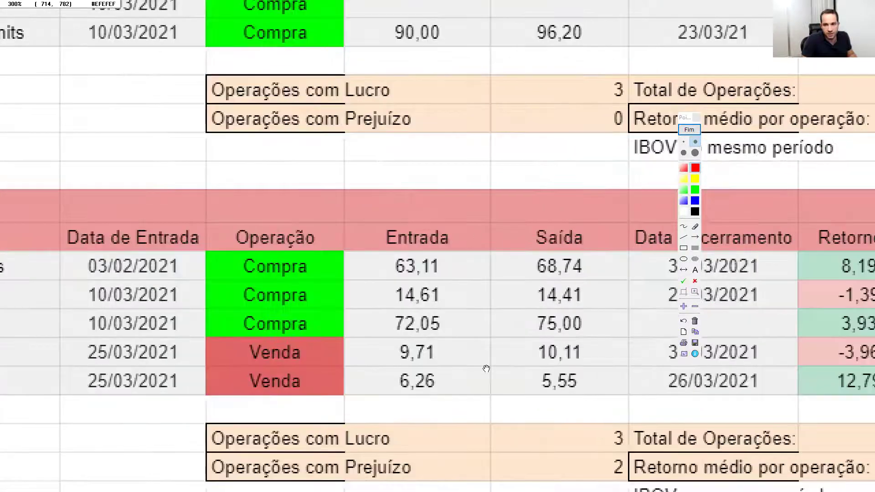
drag(561, 122, 455, 116)
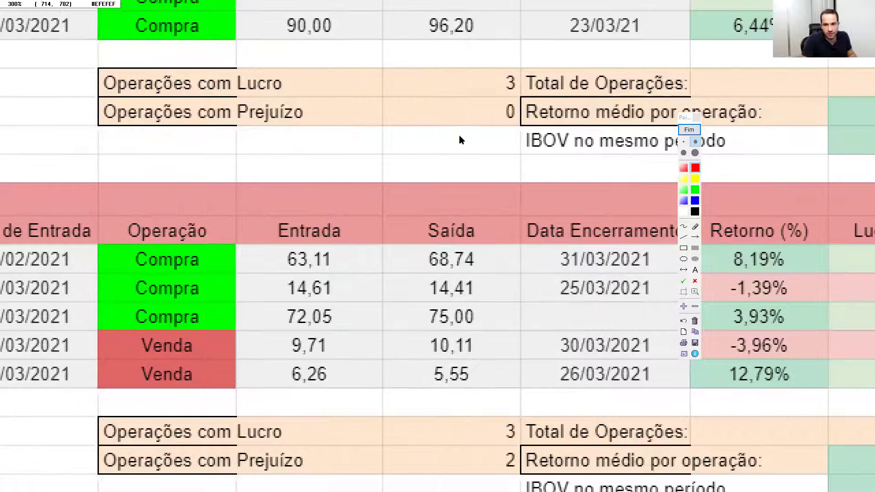
drag(584, 144, 460, 145)
text(p)
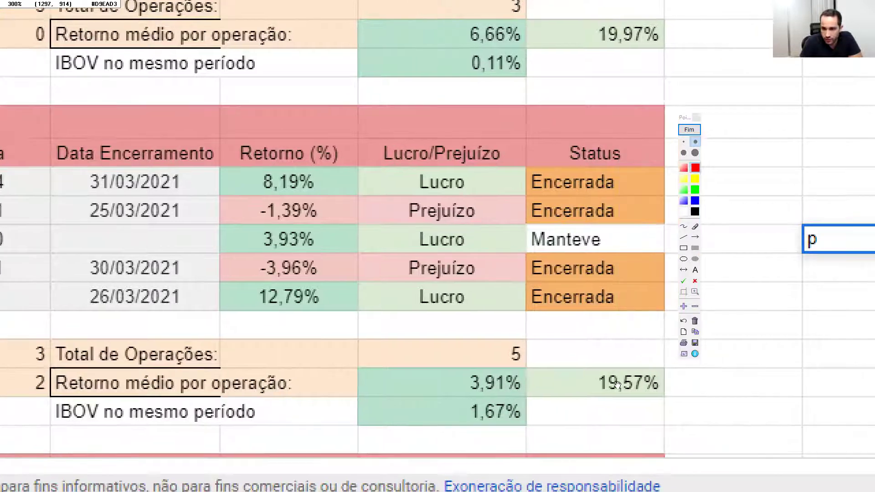
scroll(559, 382, up, 3)
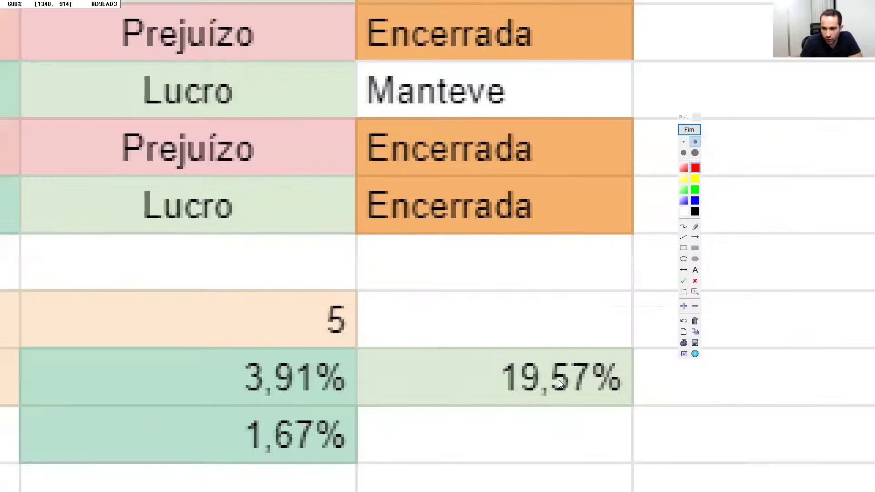
scroll(560, 382, down, 2)
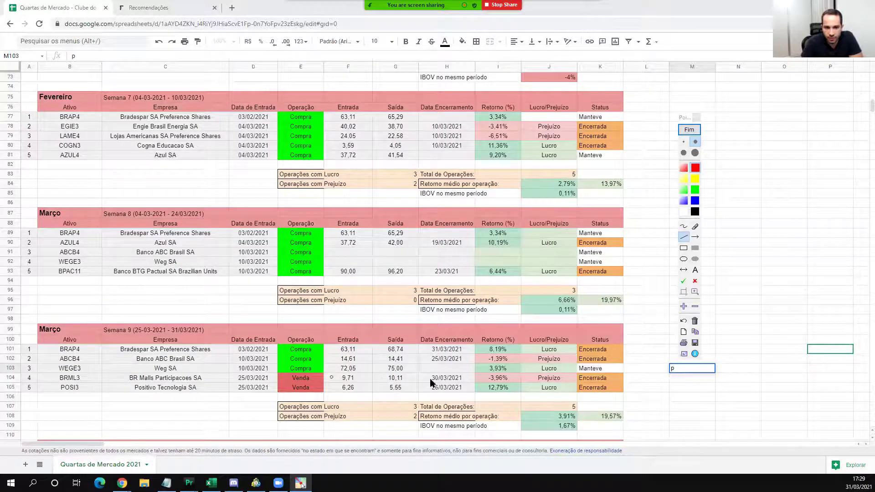
- Inspect the individual Semana 9 returns and mark the losing assets ABCB4 and BRML3 with short red strokes
scroll(456, 382, up, 3)
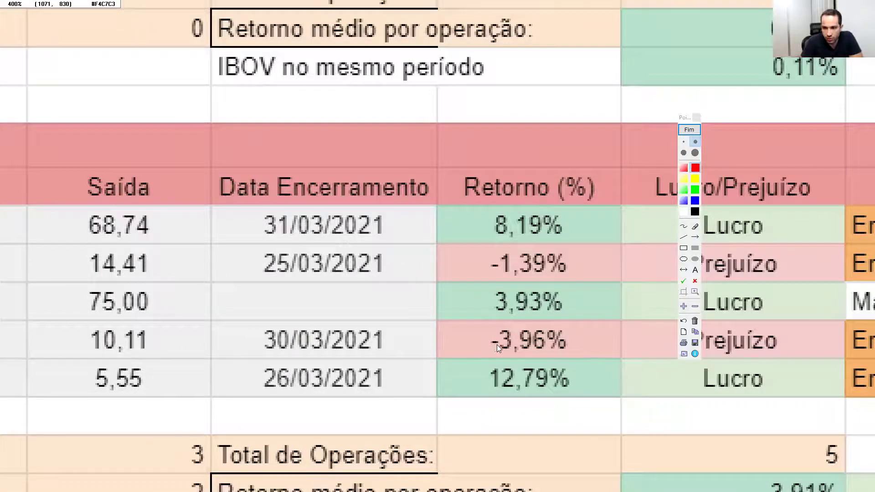
scroll(491, 345, down, 1)
scroll(206, 345, down, 1)
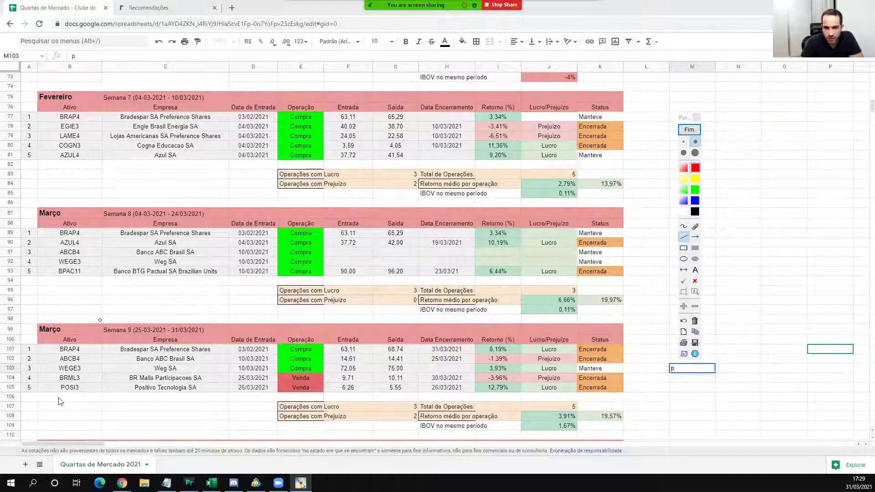
mouse_move(54, 379)
mouse_down()
mouse_move(73, 380)
mouse_move(60, 359)
mouse_up()
- Magnify the Semana 9 summary to compare the average return per operation with the IBOV, and end the annotation session
scroll(59, 359, up, 1)
drag(565, 362, 266, 339)
drag(623, 338, 545, 318)
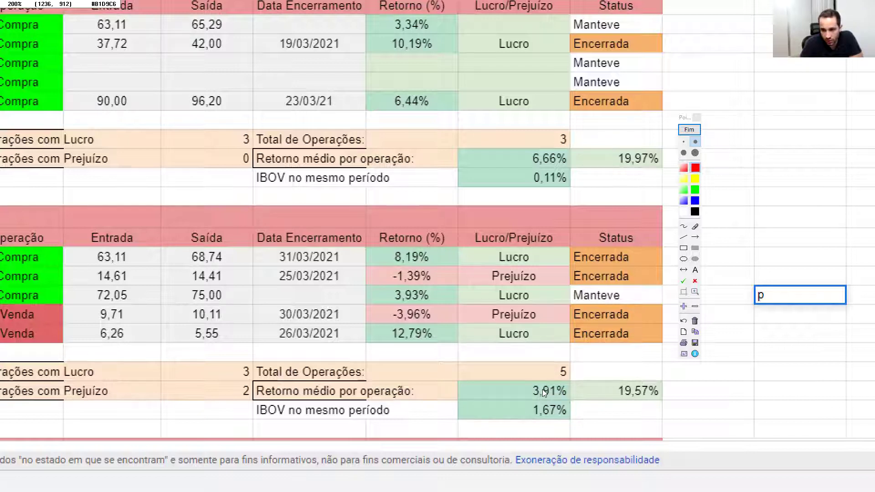
scroll(542, 390, up, 1)
scroll(495, 392, up, 1)
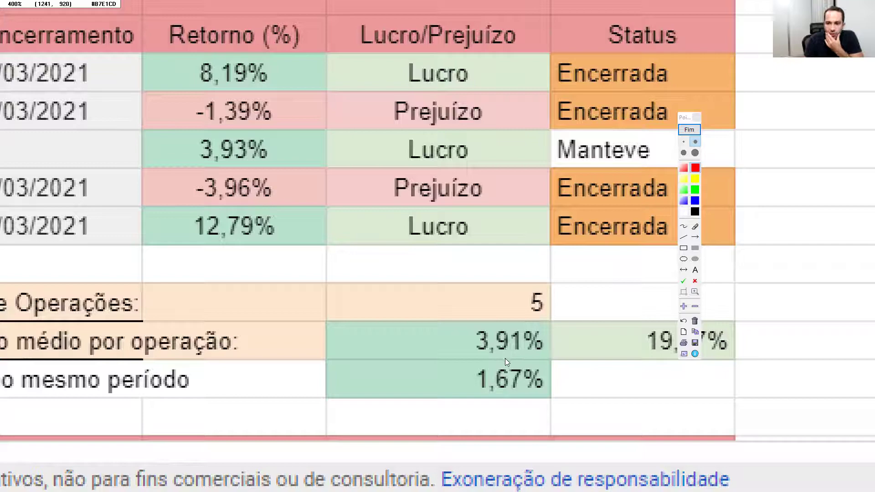
scroll(505, 359, down, 2)
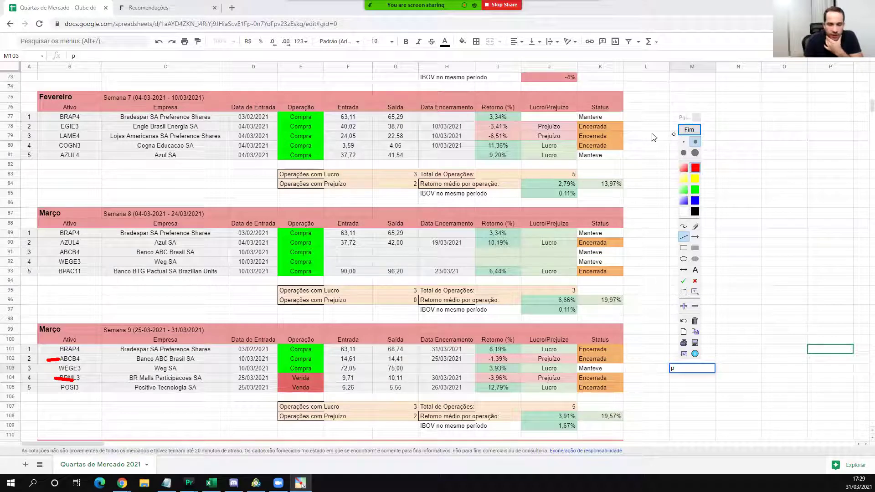
click(688, 129)
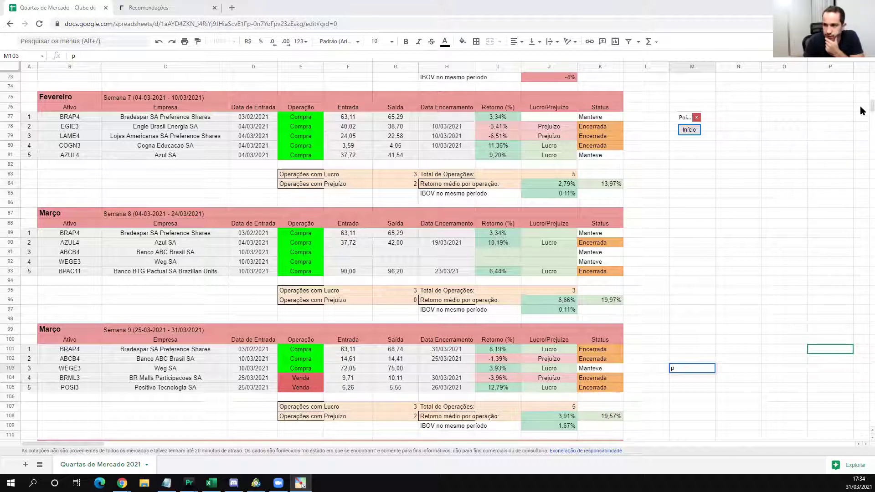
- Commit the entry p in cell M103 and select cell L102 beside the Semana 9 operations
scroll(861, 110, down, 1)
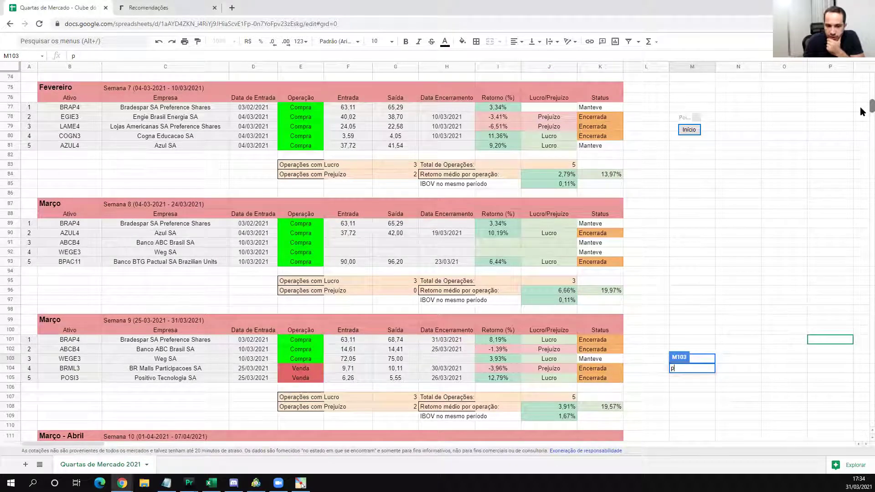
scroll(861, 110, down, 1)
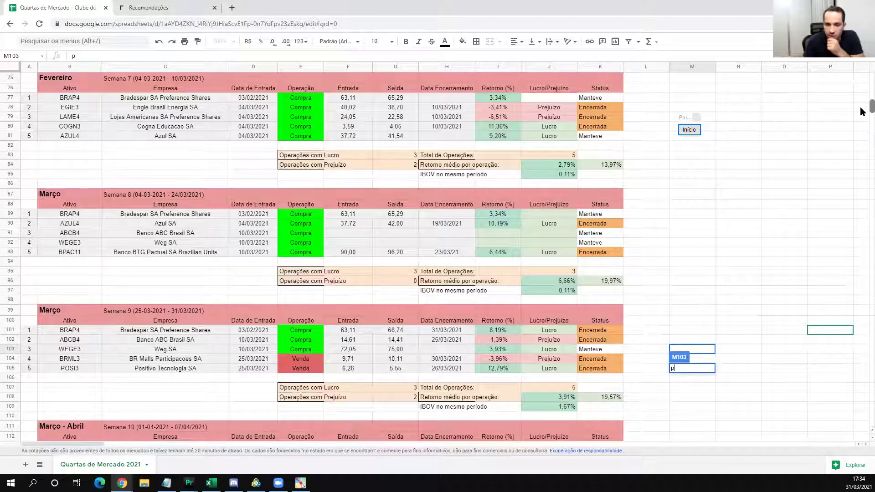
scroll(862, 112, down, 1)
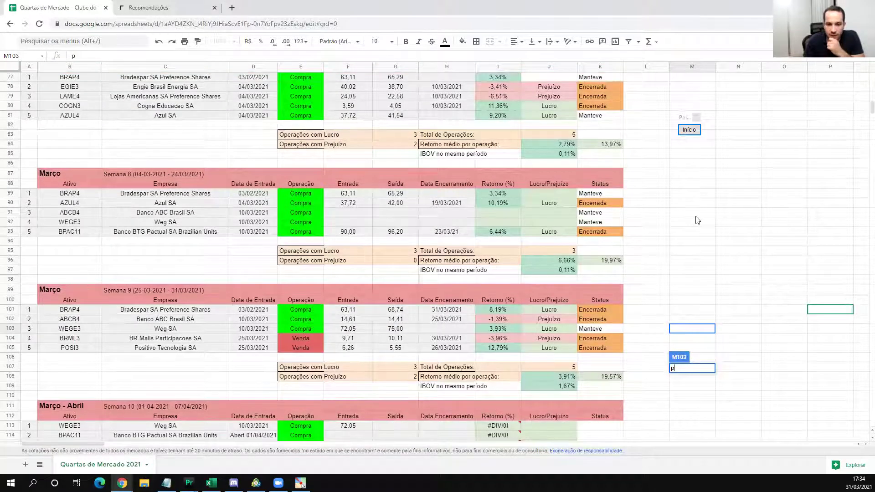
scroll(697, 221, up, 1)
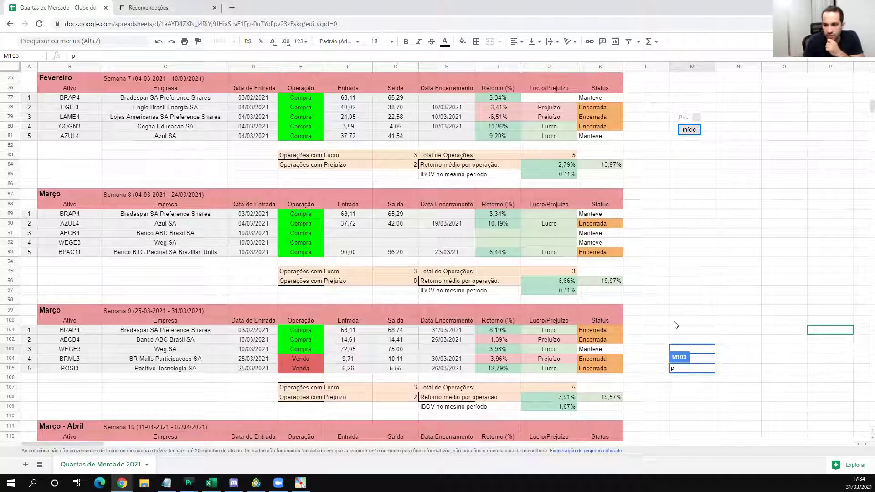
click(645, 340)
key(ctrl+p)
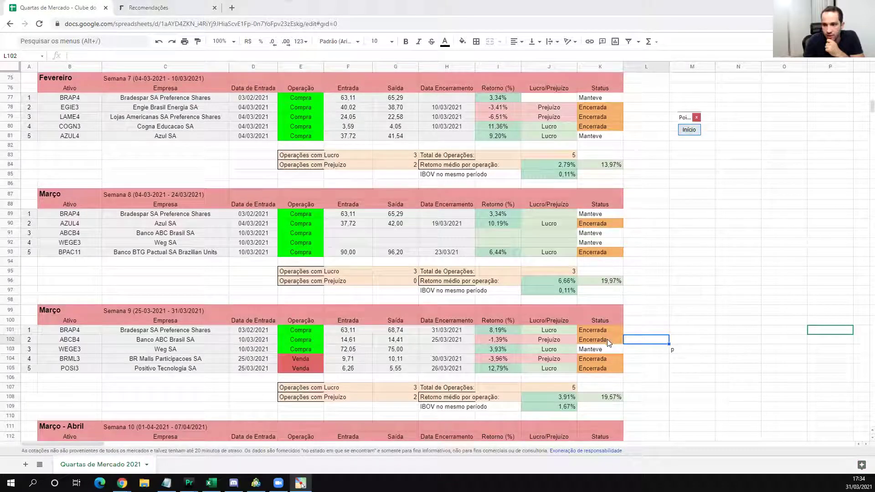
- Magnify the asset and operation columns of Semana 9, end the annotation session and select the WEGE3 status cell K103
scroll(607, 340, up, 1)
scroll(415, 323, up, 1)
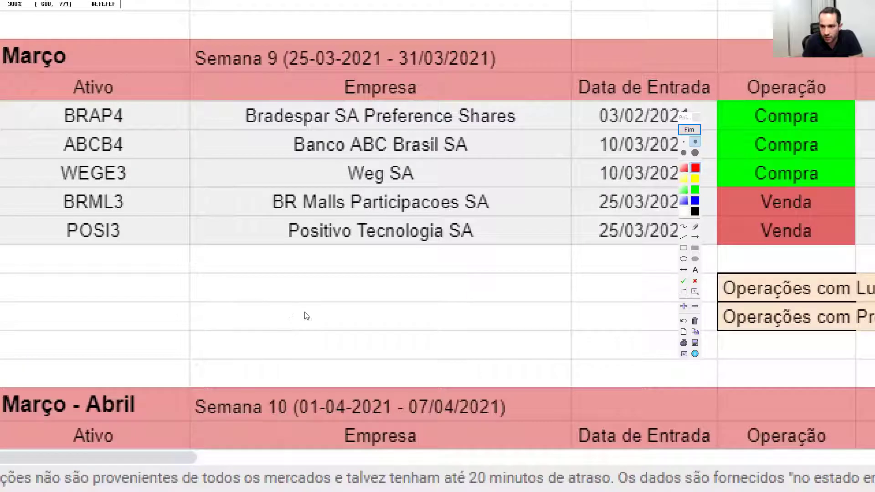
click(689, 130)
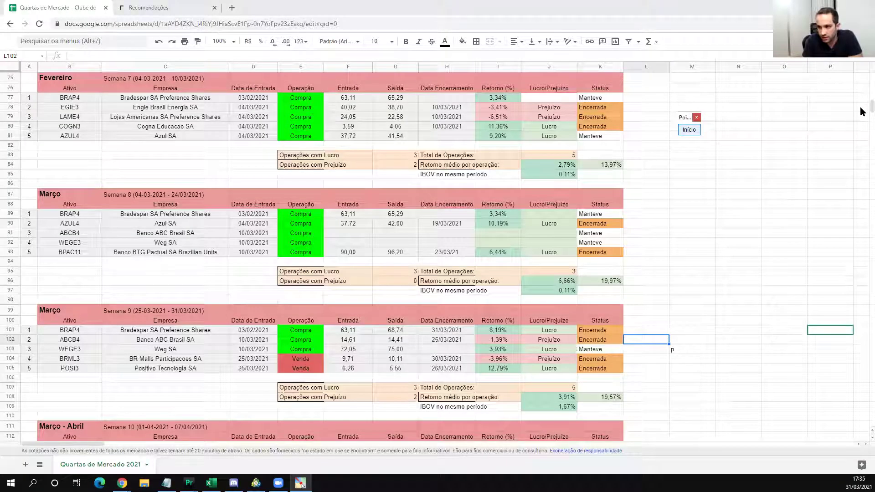
click(600, 349)
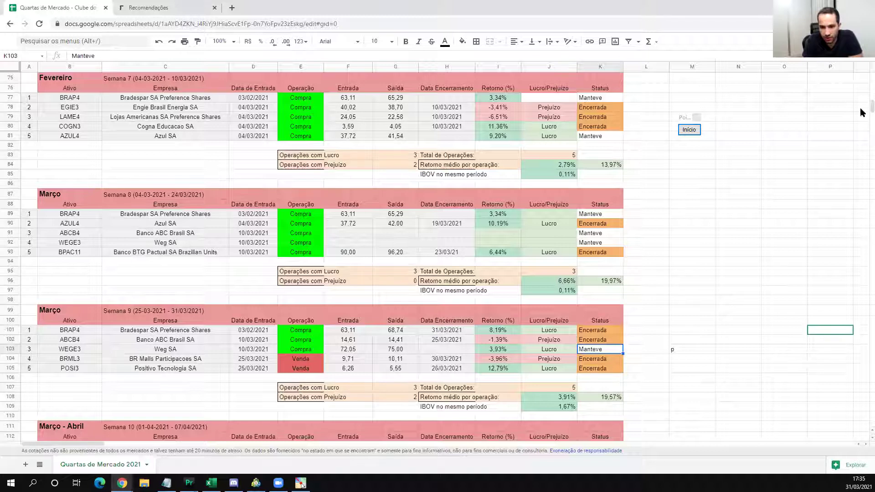
scroll(861, 112, down, 1)
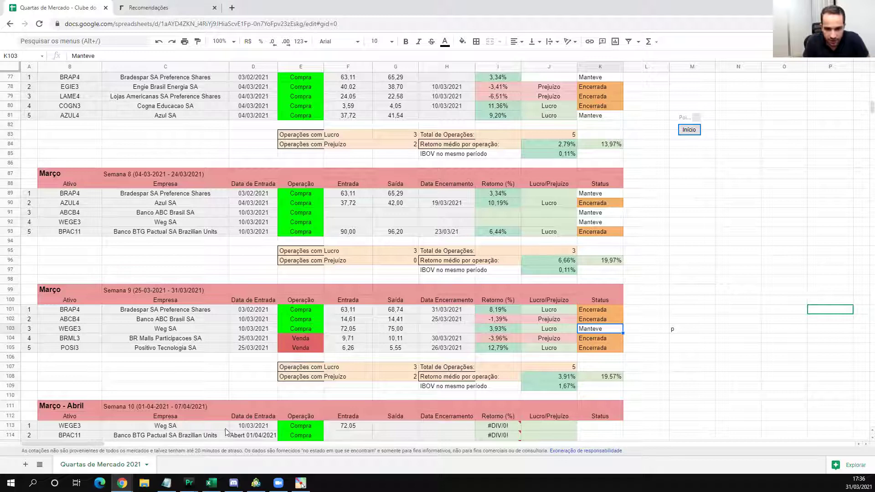
- Switch to ProfitPro and load the WEGE3 asset in the Médias_1 chart
click(189, 484)
key(super+5)
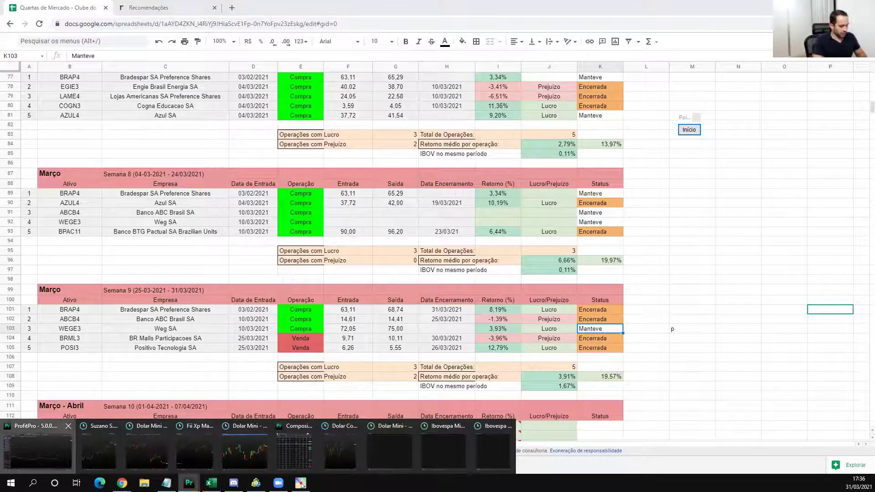
text(WEGE3G3)
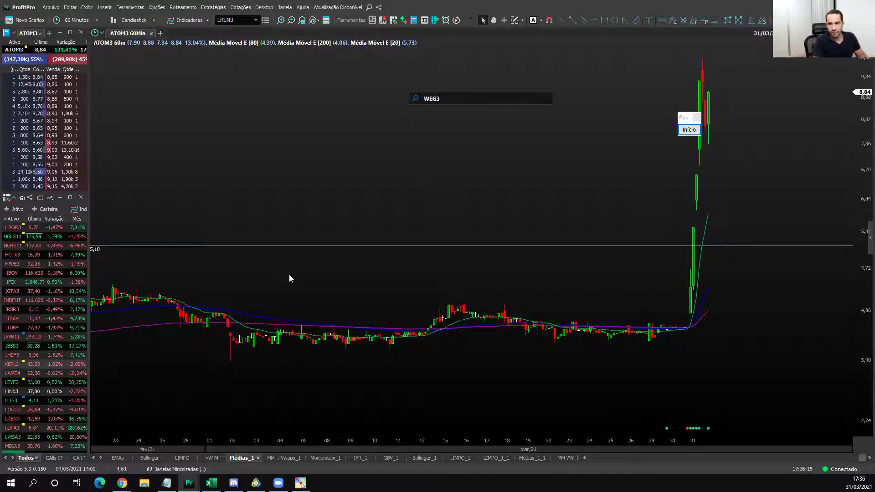
key(BackSpace)
text(E3)
key(Return)
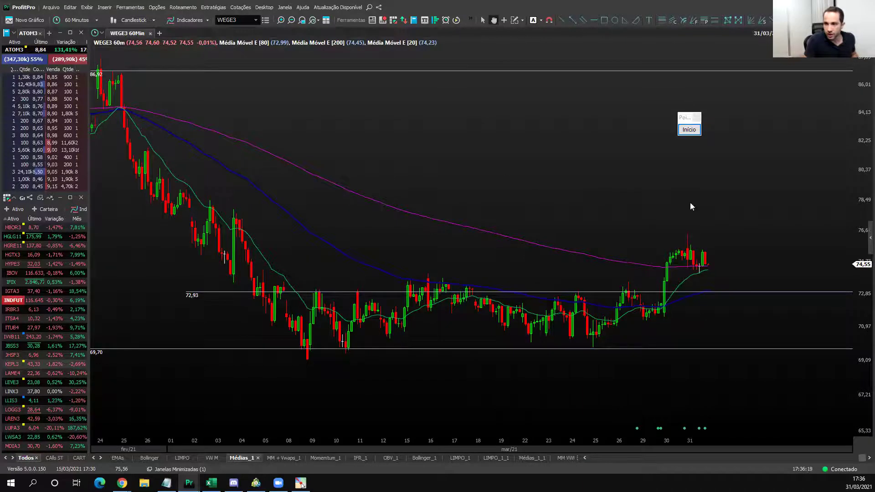
- Set the WEGE3 chart to the daily timeframe and frame the candles since mid-2020
scroll(682, 228, down, 3)
text(D)
key(Return)
key(Return)
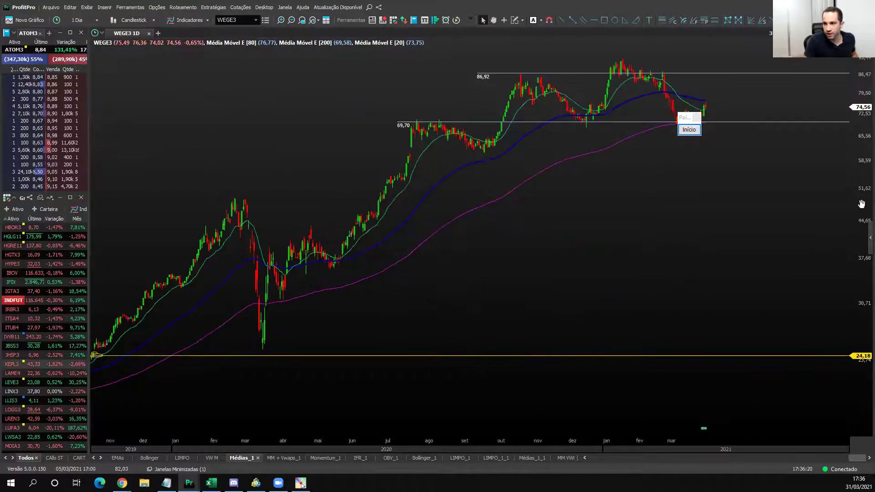
drag(819, 157, 629, 328)
scroll(674, 349, up, 4)
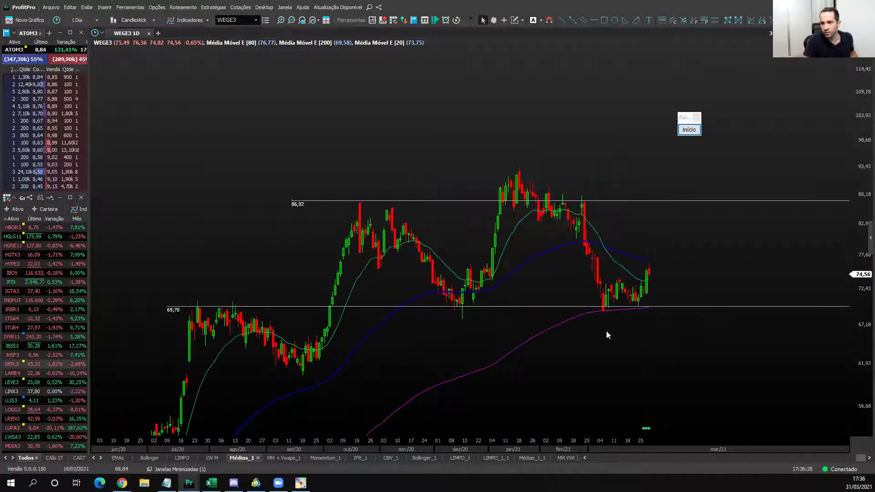
- Raise the lower horizontal support line to 69,96 and review the recent price action against the moving averages
drag(497, 307, 497, 305)
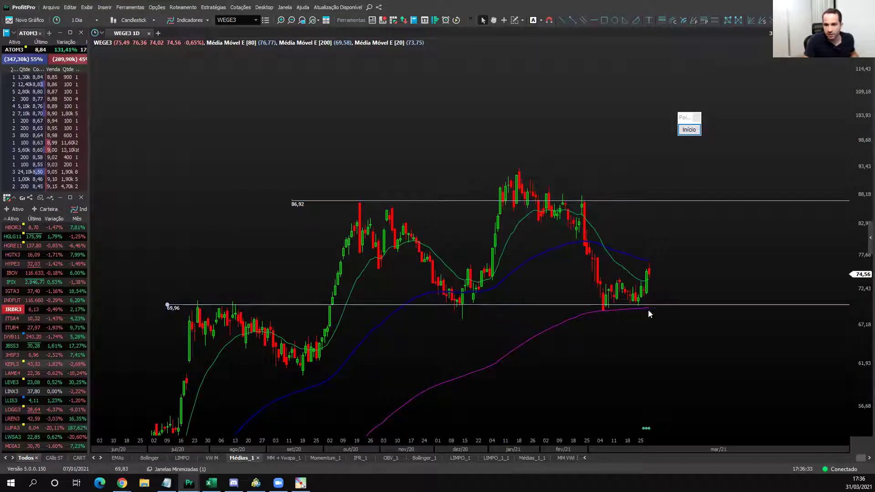
middle_click(624, 268)
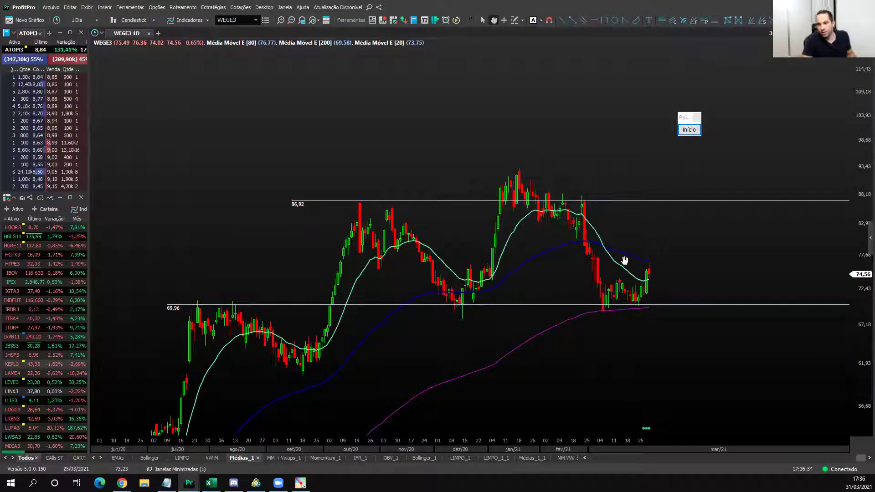
scroll(625, 261, down, 3)
scroll(630, 274, up, 5)
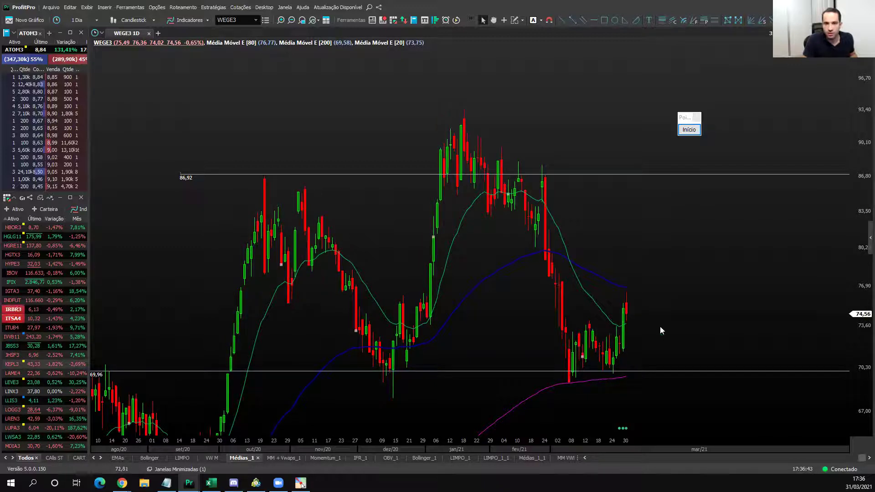
drag(570, 354, 631, 312)
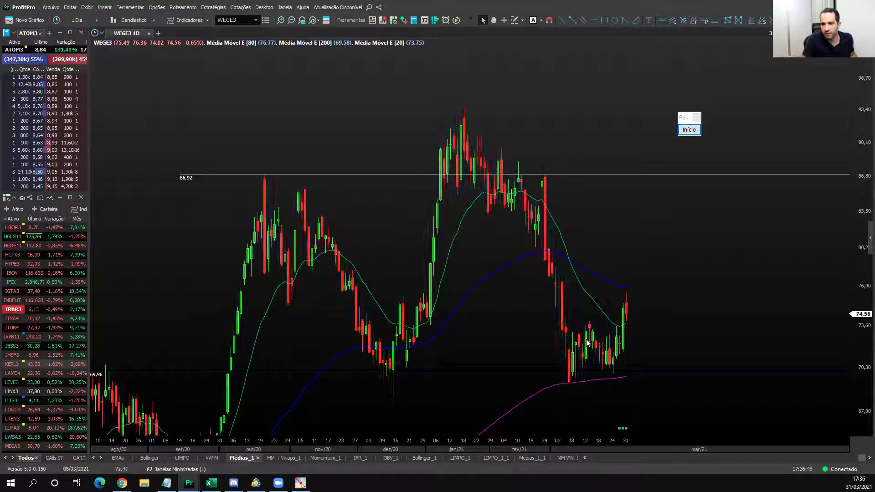
- Draw a rectangle around the March consolidation candles, just below the 20-period moving average
click(607, 21)
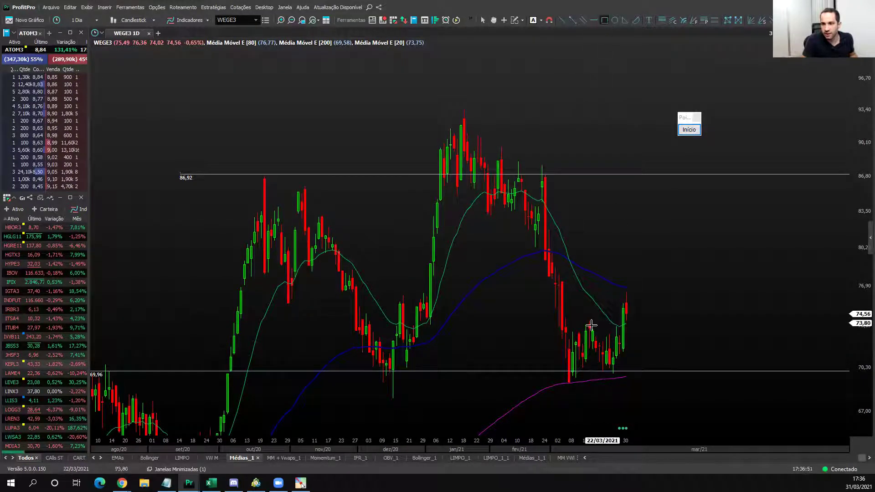
mouse_move(569, 326)
mouse_down()
mouse_move(626, 382)
mouse_move(640, 385)
mouse_move(640, 355)
mouse_move(627, 355)
mouse_up()
scroll(627, 359, up, 4)
middle_click(632, 365)
drag(657, 378, 639, 205)
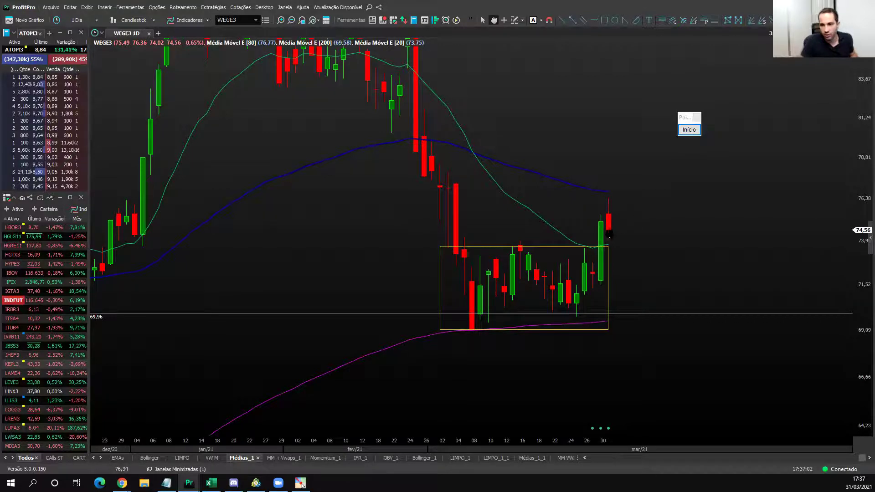
- Raise the upper edge of the consolidation rectangle to about 74,01
middle_click(592, 242)
drag(592, 241, 643, 137)
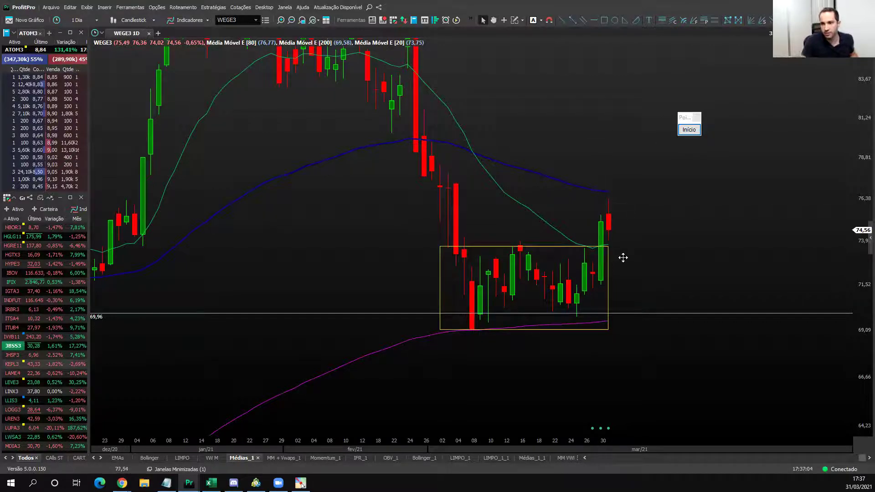
drag(539, 246, 541, 240)
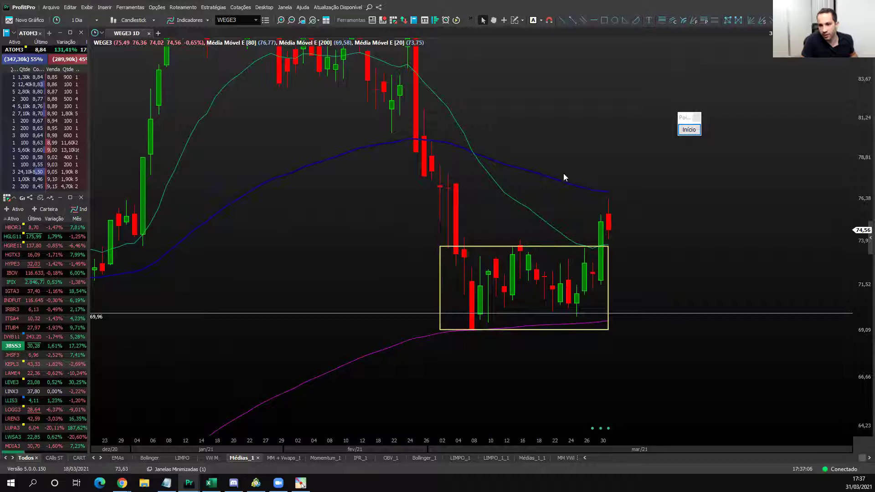
click(577, 157)
- Set the chart to the 60-minute timeframe and extend the consolidation rectangle beyond the latest candles
text(60)
key(Return)
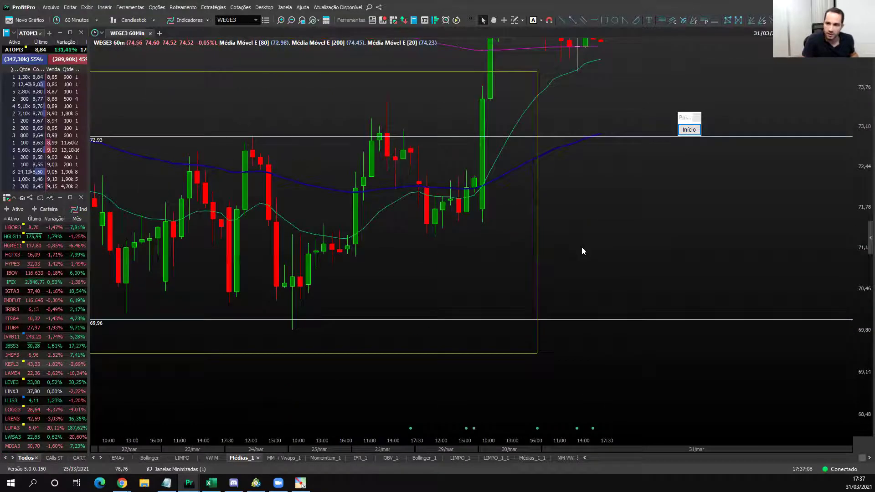
scroll(545, 264, down, 5)
middle_click(337, 230)
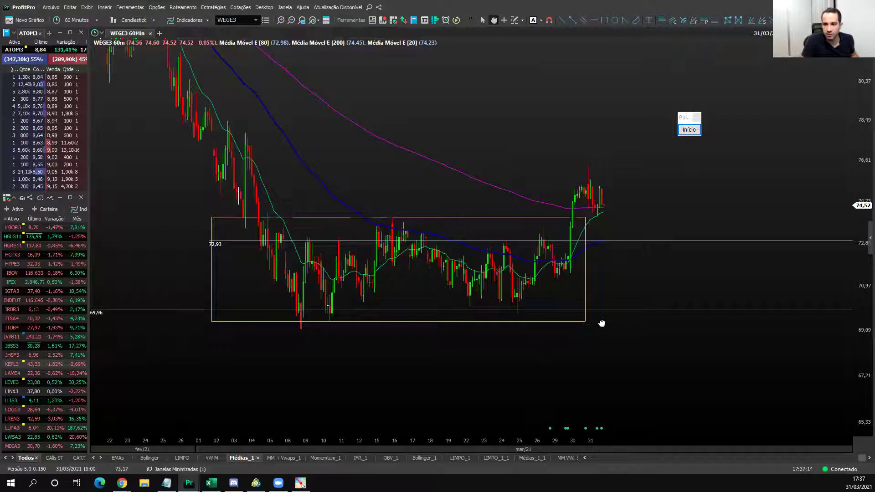
click(687, 324)
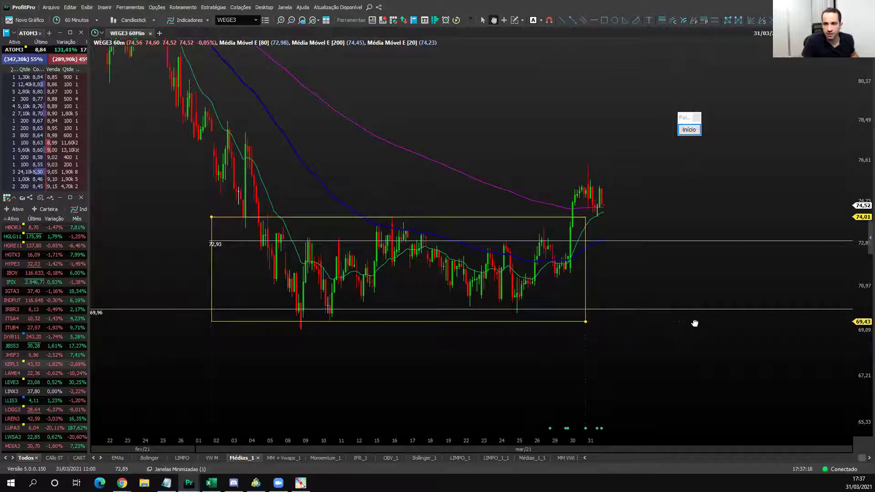
drag(586, 322, 692, 321)
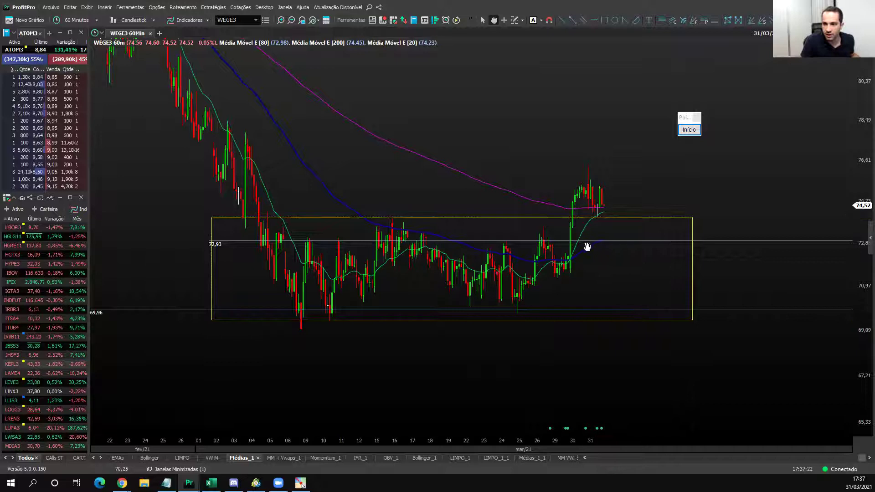
- Return WEGE3 to the daily timeframe and frame the consolidation rectangle together with the 86,92 and 69,96 lines
text(d)
key(Return)
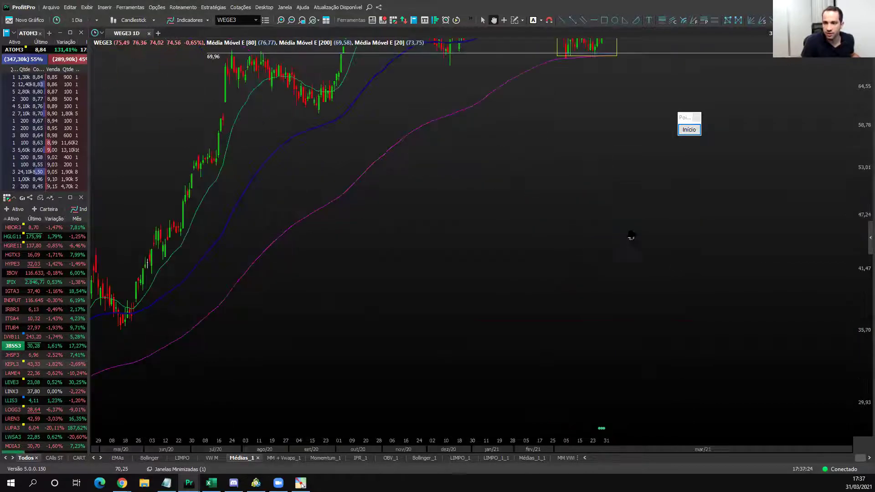
scroll(657, 238, up, 5)
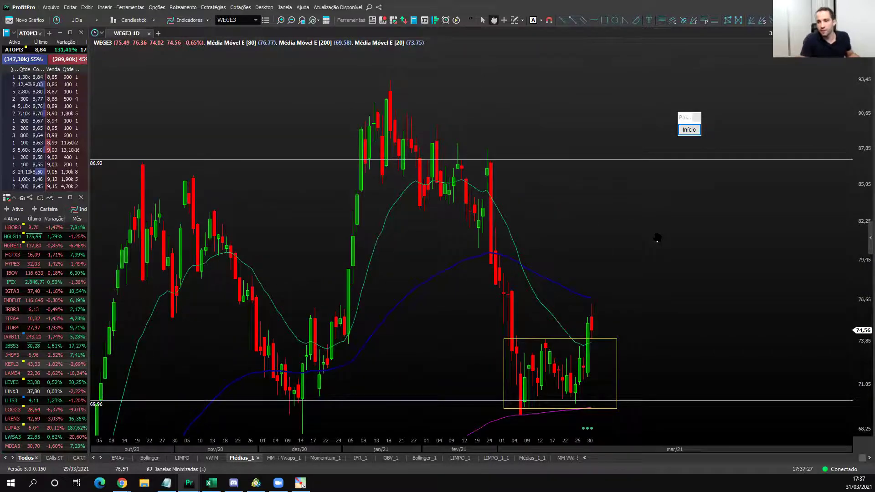
scroll(657, 238, down, 3)
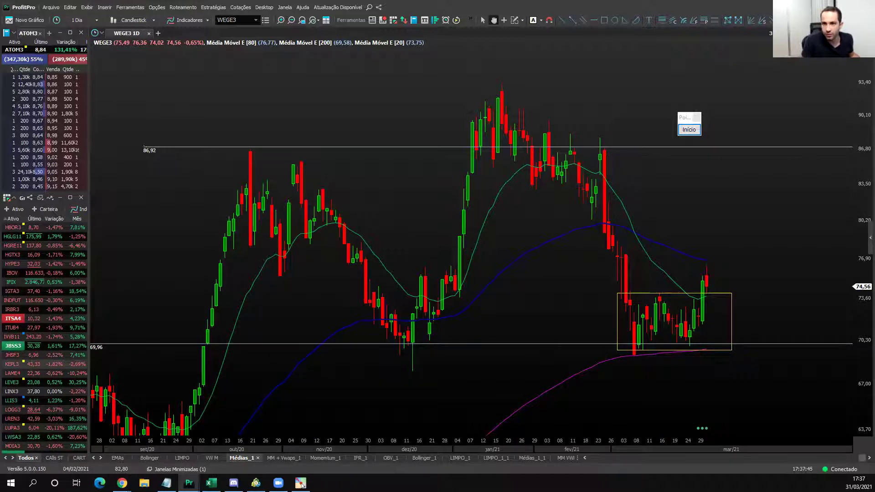
- Switch back to the Quartas de Mercado 2021 spreadsheet, start an annotation session and magnify the Semana 10 rows
key(alt+Tab)
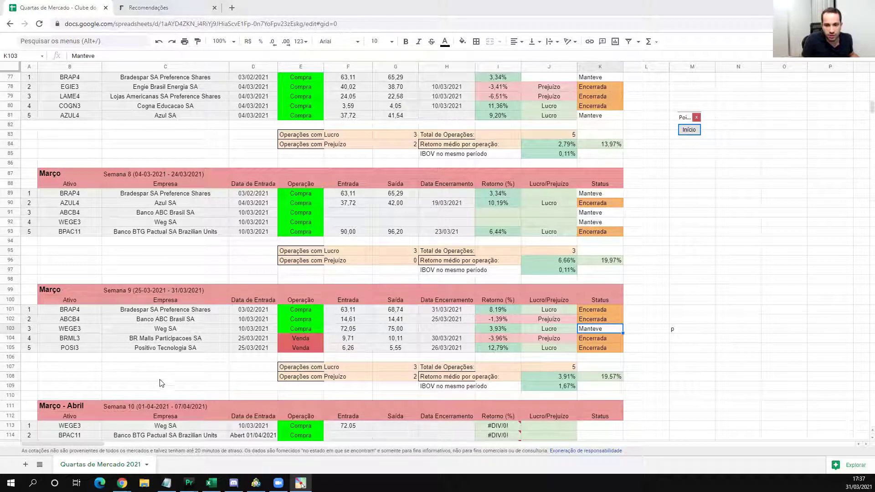
scroll(67, 417, up, 1)
scroll(68, 417, down, 1)
click(688, 130)
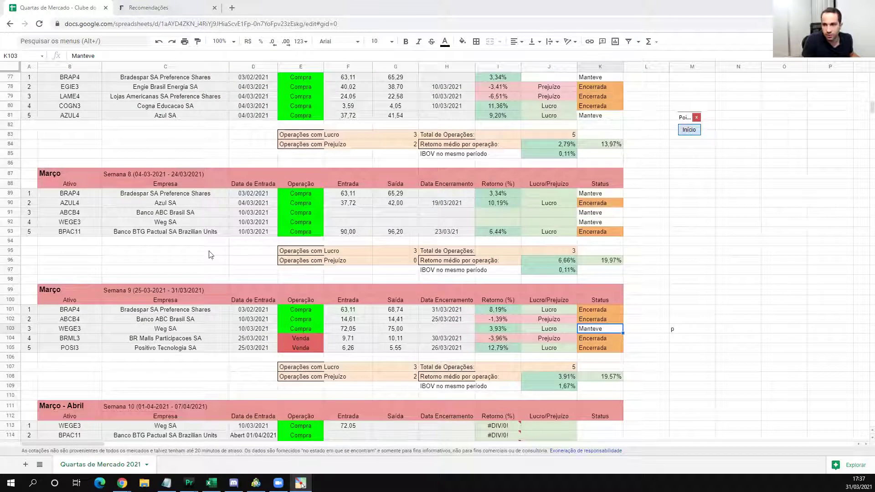
scroll(69, 436, up, 3)
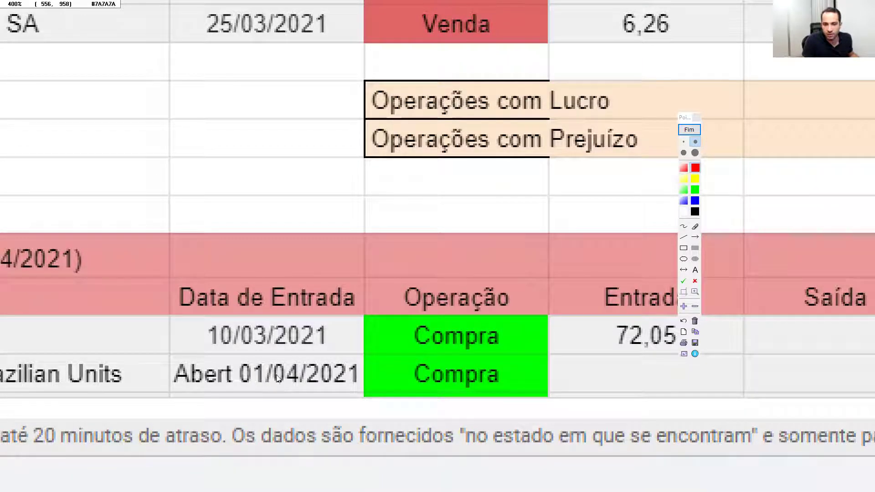
- Examine the magnified Semana 9 entry and exit prices, closing dates and returns
drag(319, 335, 416, 338)
drag(340, 261, 390, 276)
drag(285, 284, 248, 353)
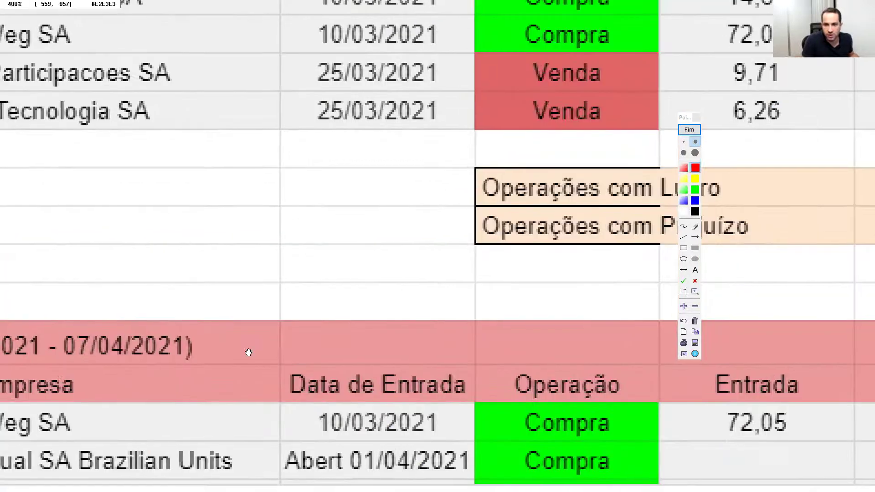
drag(433, 263, 280, 359)
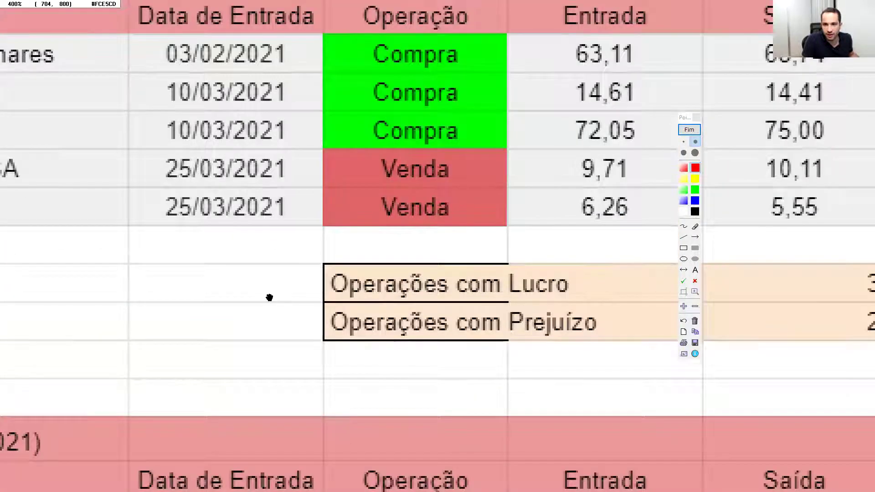
drag(622, 271, 293, 309)
drag(380, 217, 108, 245)
drag(219, 209, 324, 224)
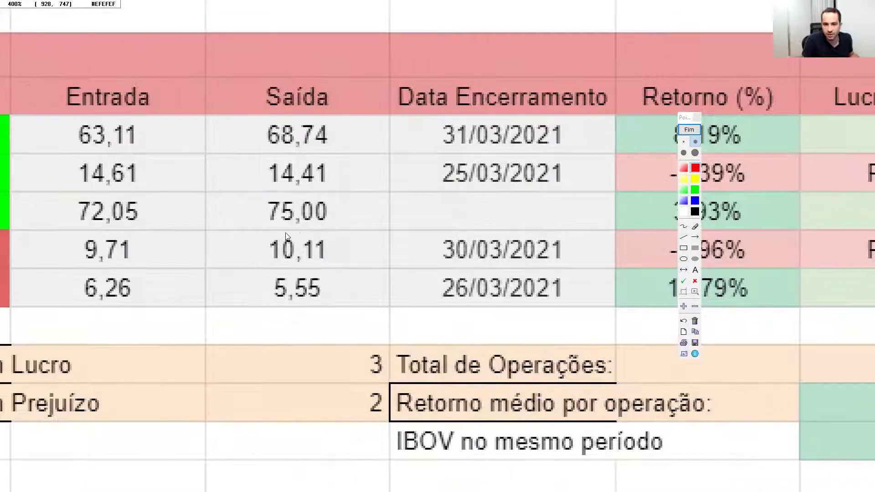
drag(254, 219, 374, 235)
drag(304, 280, 310, 276)
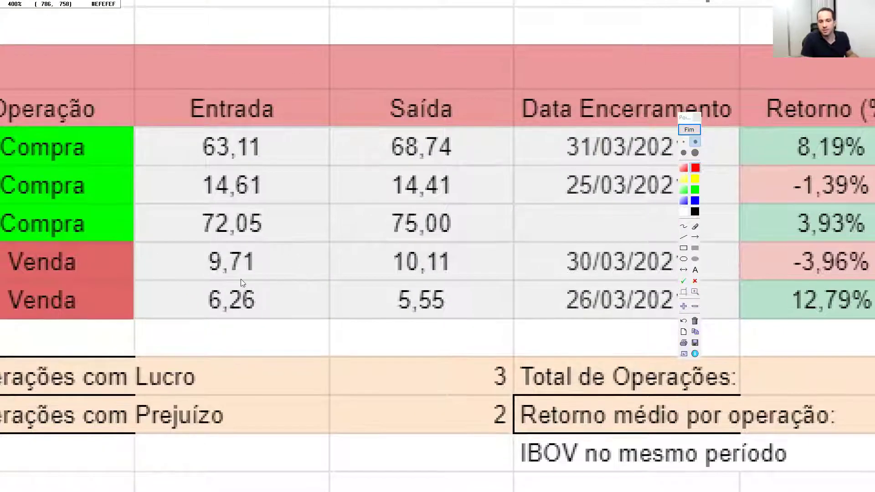
- Examine the magnified Semana 10 rows for Weg and Banco BTG Pactual, and end the annotation session
drag(243, 336, 480, 258)
drag(355, 349, 457, 230)
scroll(246, 285, down, 1)
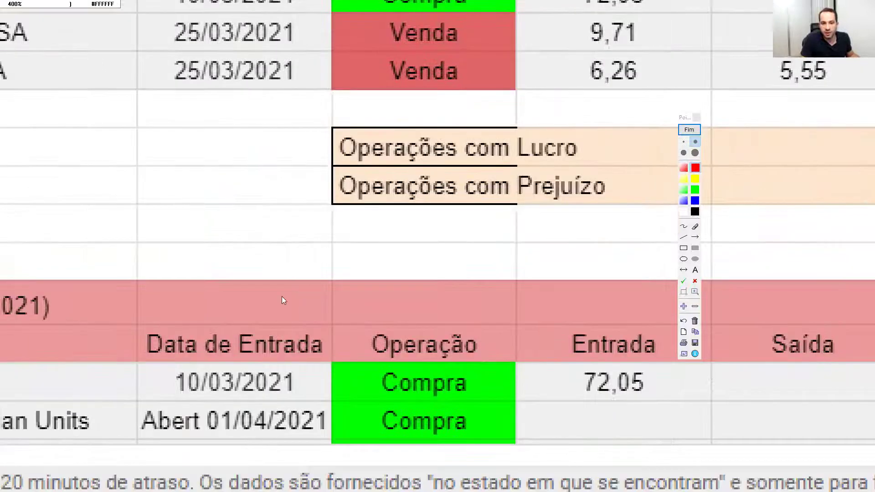
scroll(251, 334, up, 1)
scroll(257, 321, down, 1)
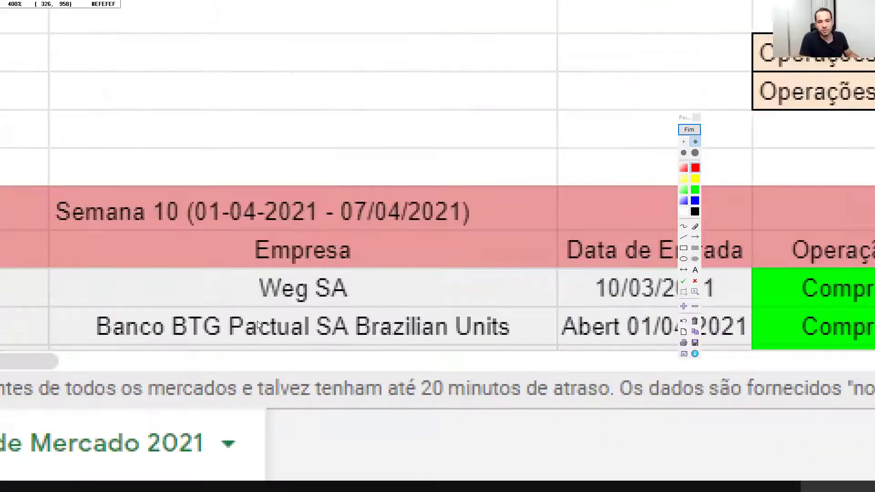
scroll(191, 214, up, 1)
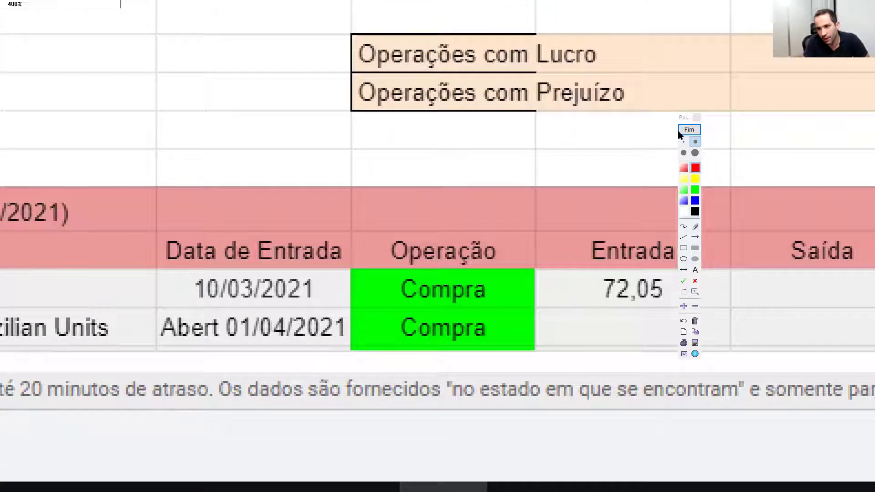
click(688, 129)
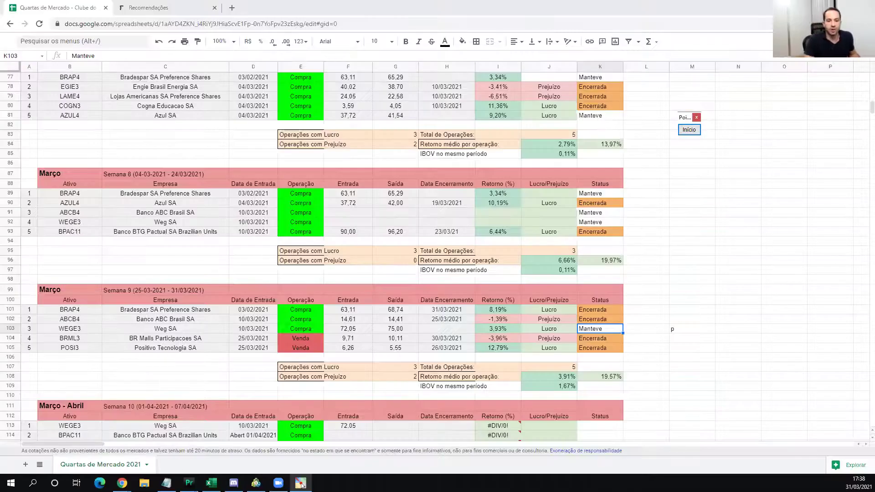
- Switch to the ProfitPro chart window and load BPAC11 on the daily chart
mouse_move(189, 483)
click(41, 448)
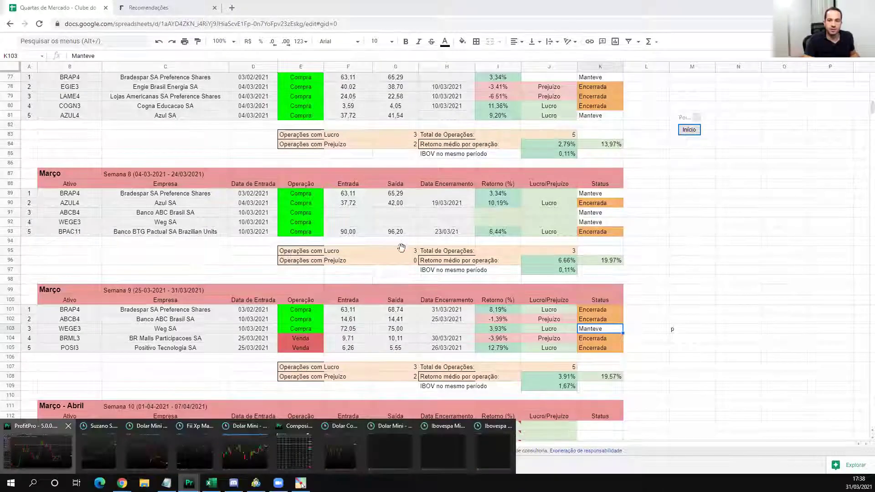
text(BPAC11)
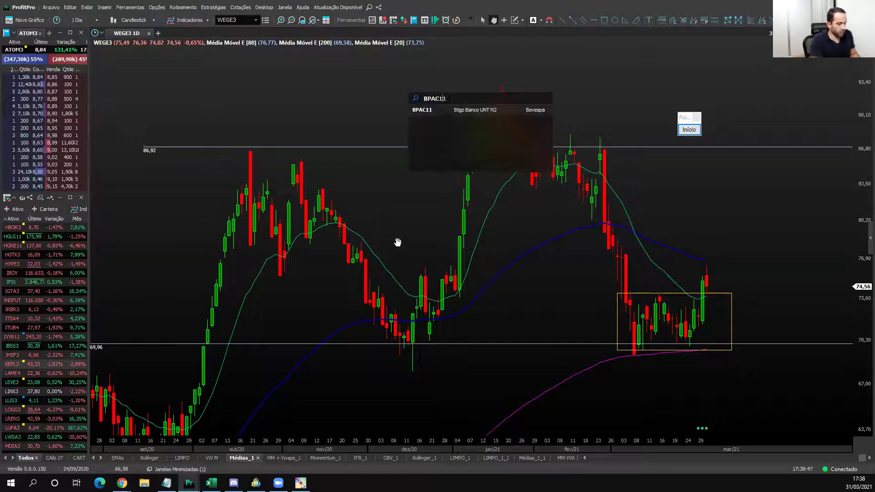
key(Return)
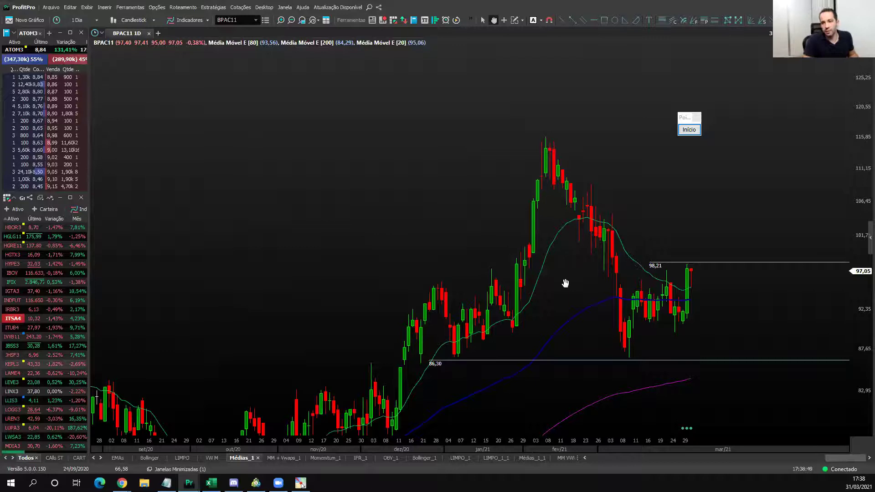
- Measure BPAC11's rise from the January 2021 low to the February peak, and lower the upper horizontal line to 96,26
scroll(556, 293, down, 5)
drag(601, 298, 310, 293)
scroll(480, 275, down, 3)
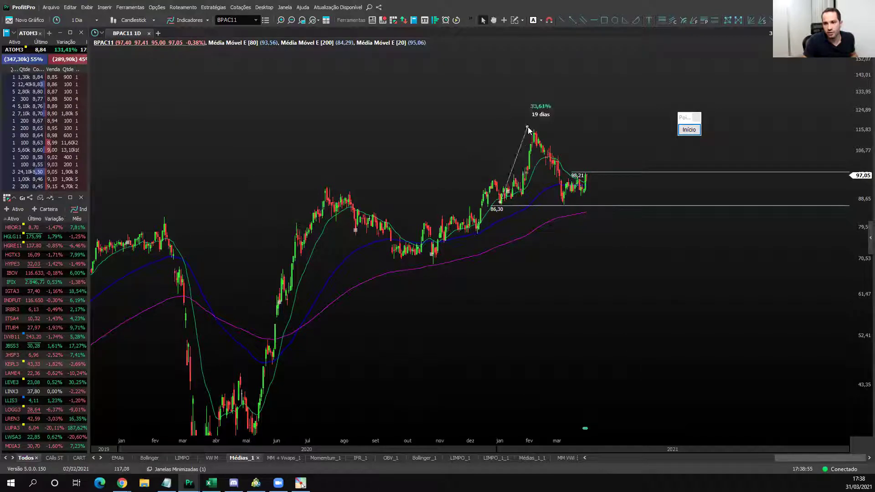
scroll(585, 203, up, 3)
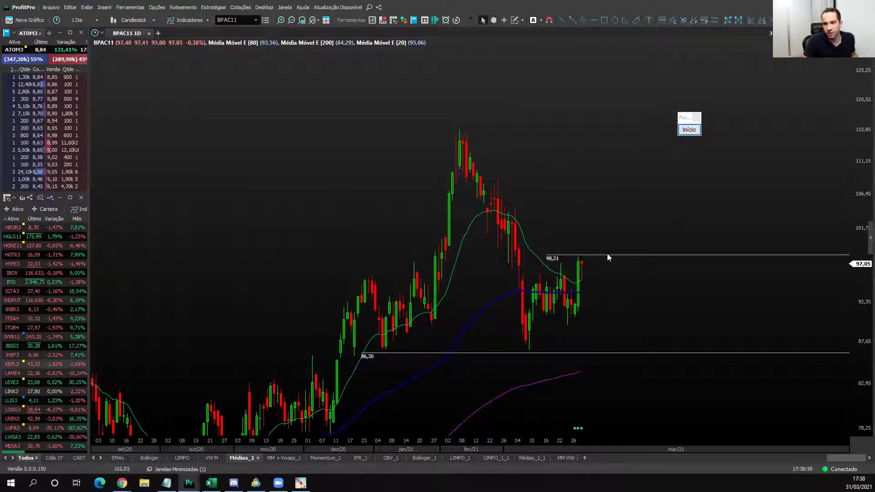
drag(607, 255, 523, 270)
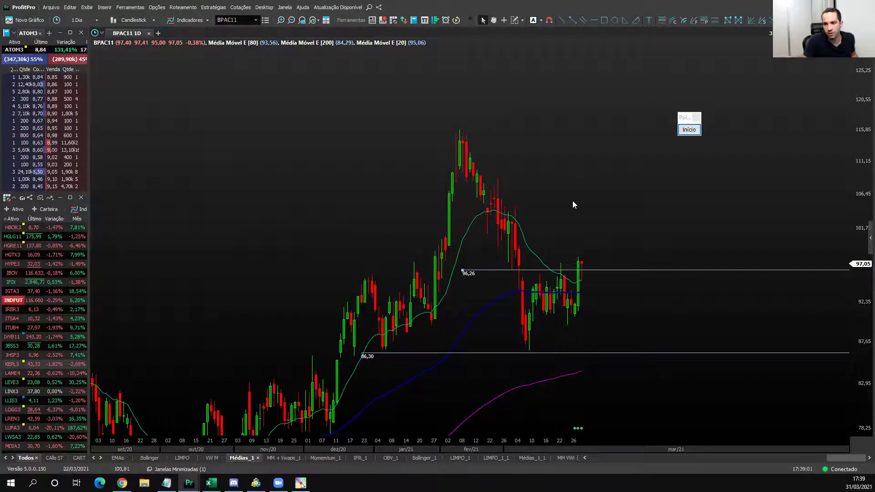
- Change BPAC11 to the 60-minute timeframe and raise the upper horizontal line to 96,93
text(60)
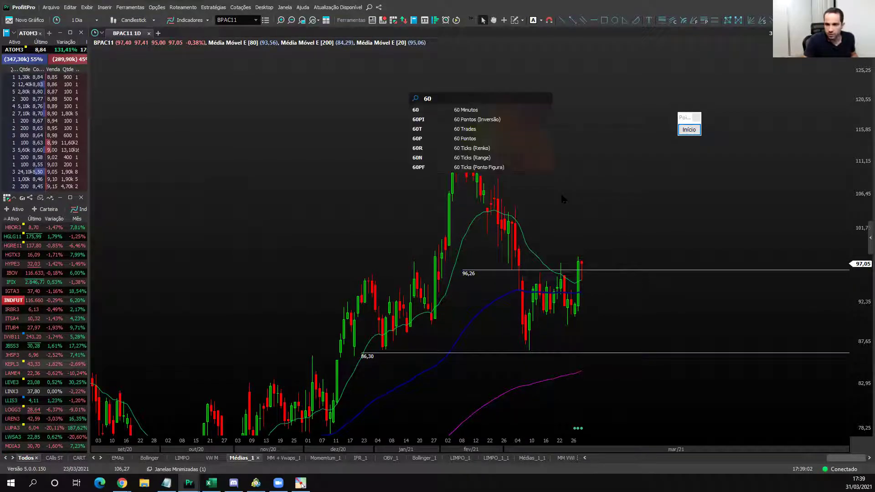
key(Return)
scroll(545, 259, down, 4)
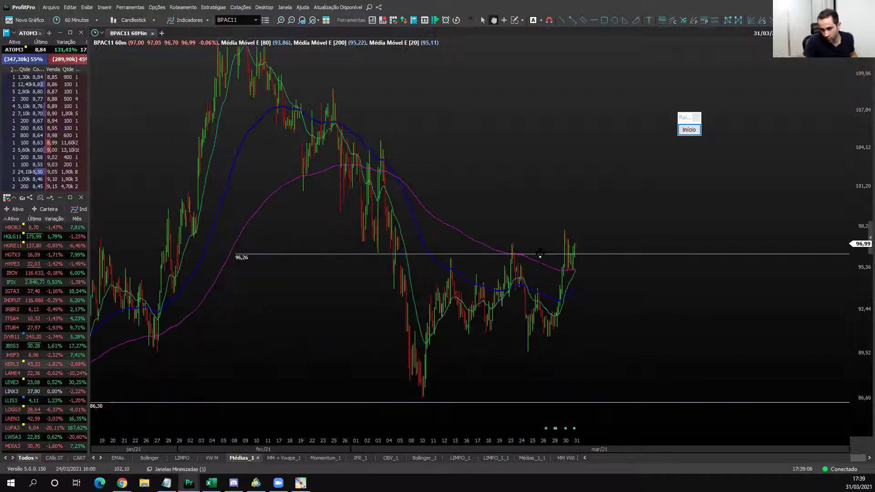
drag(534, 252, 529, 168)
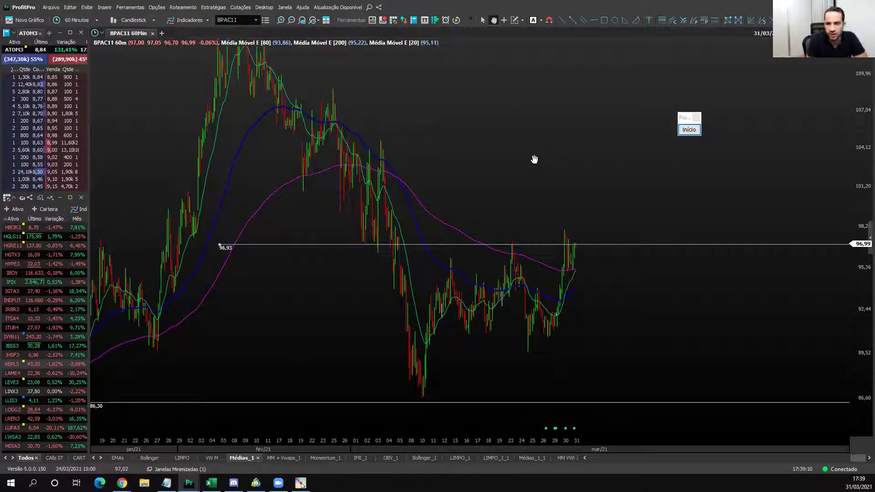
- Inspect the March 60-minute candles around the 96,93 line and return BPAC11 to the daily timeframe
drag(498, 192, 614, 188)
scroll(859, 199, up, 5)
scroll(613, 188, down, 3)
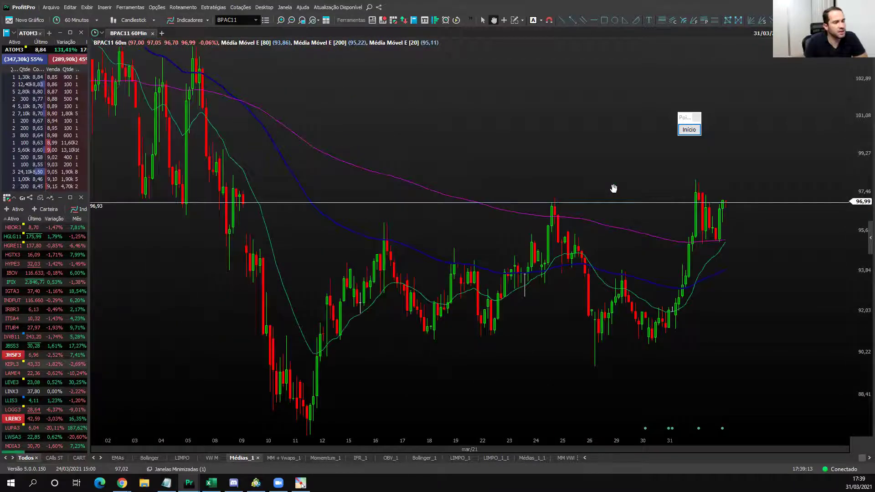
scroll(614, 188, up, 3)
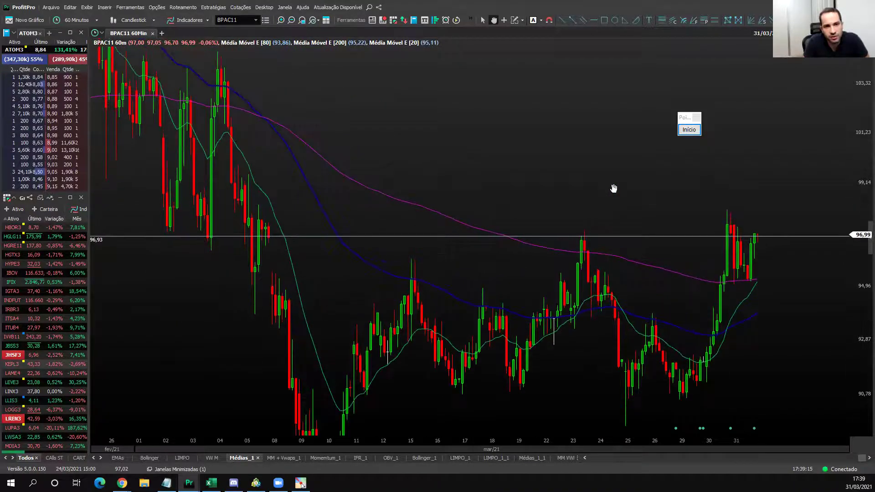
drag(614, 188, 604, 157)
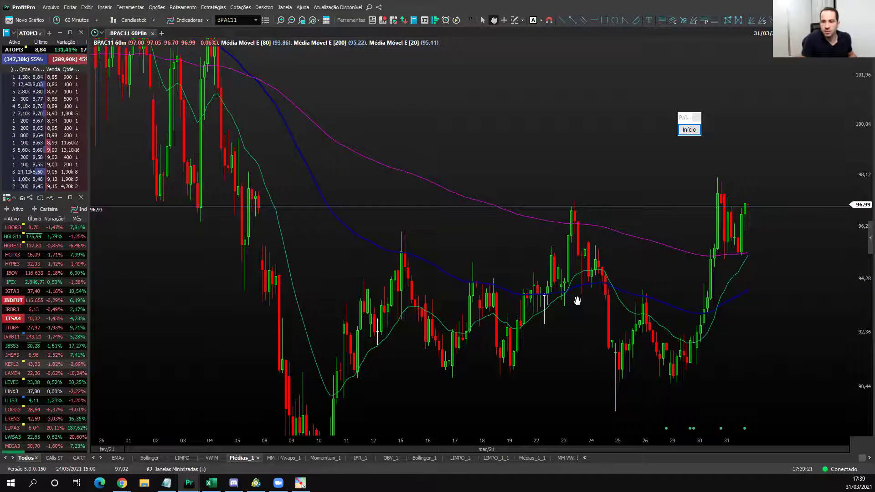
scroll(577, 300, down, 5)
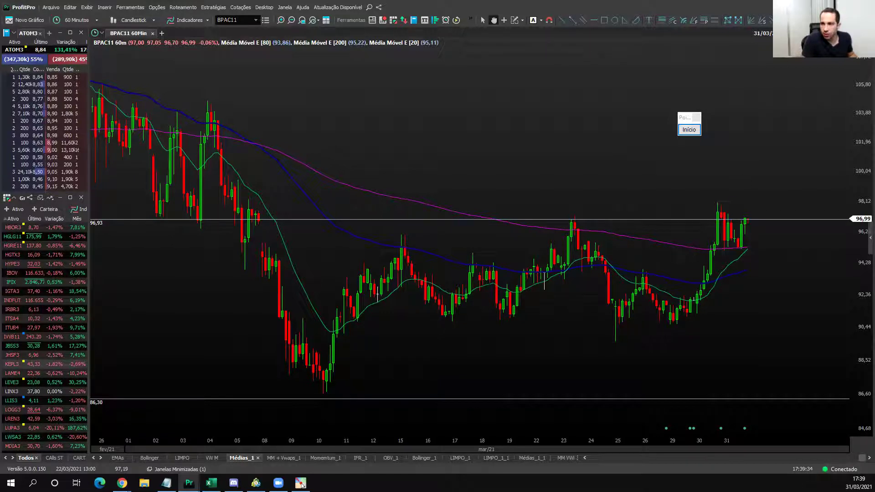
text(d)
key(Return)
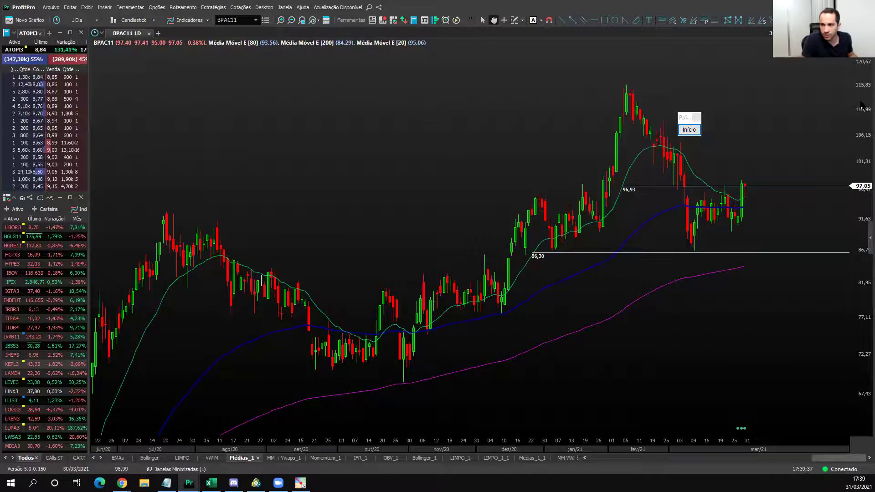
- Switch back to the Quartas de Mercado 2021 spreadsheet and bring the first Semana 10 rows into view
key(alt+Tab)
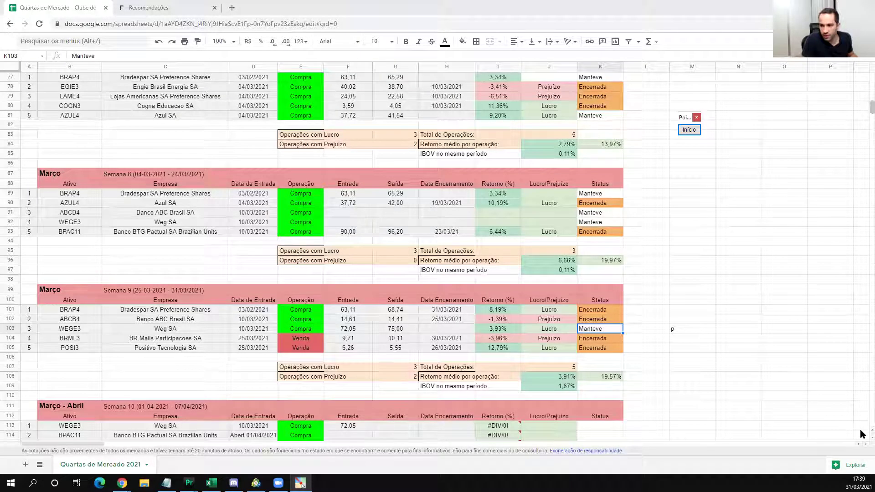
scroll(861, 433, down, 1)
scroll(772, 373, up, 1)
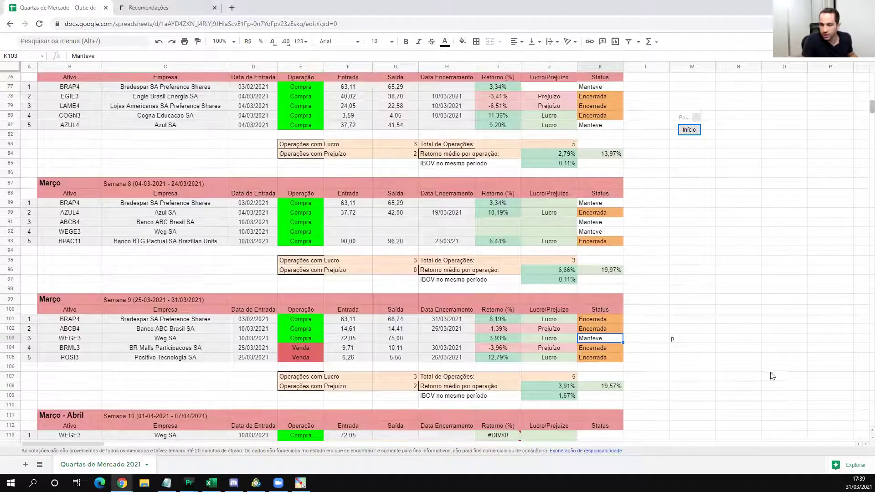
scroll(712, 154, up, 1)
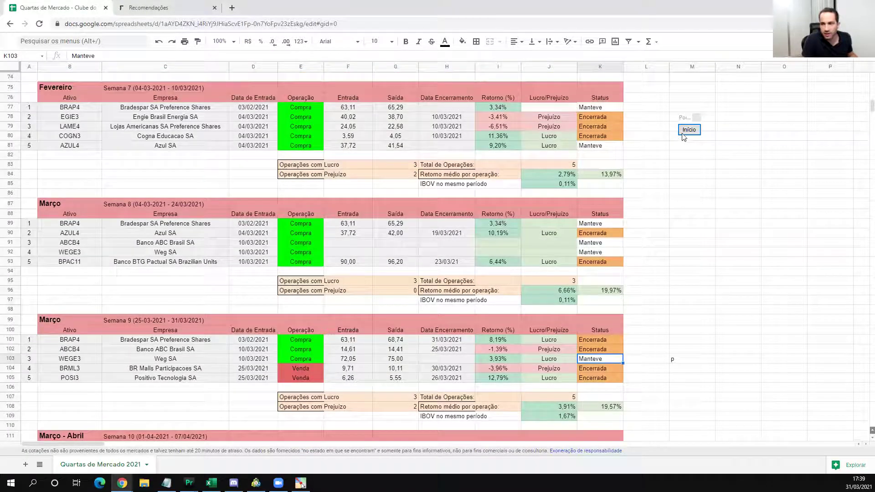
scroll(68, 367, down, 1)
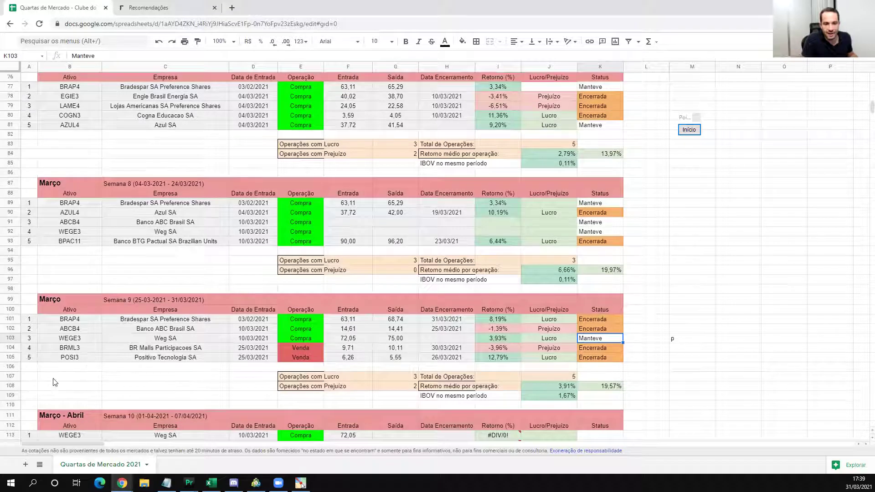
scroll(55, 382, down, 1)
- Start an annotation session, magnify the Semana 10 rows down to Magazine Luiza, and end the session
key(F9)
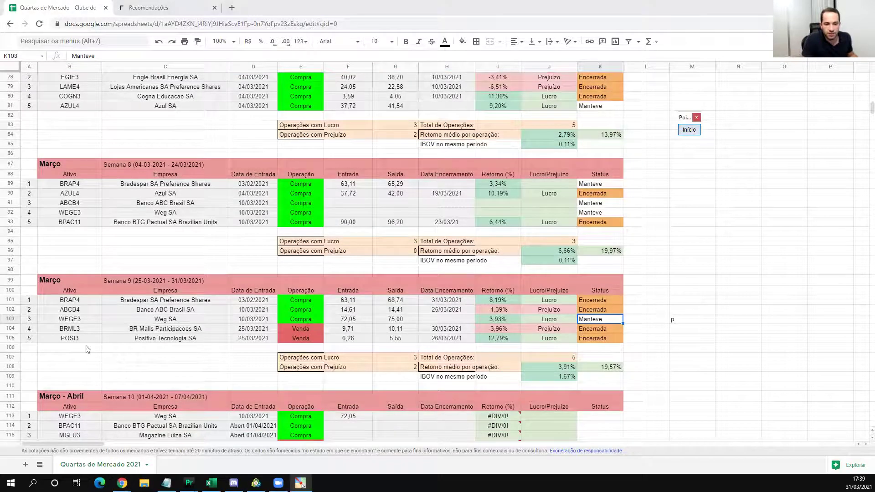
scroll(88, 350, up, 2)
scroll(88, 349, down, 1)
scroll(87, 347, down, 1)
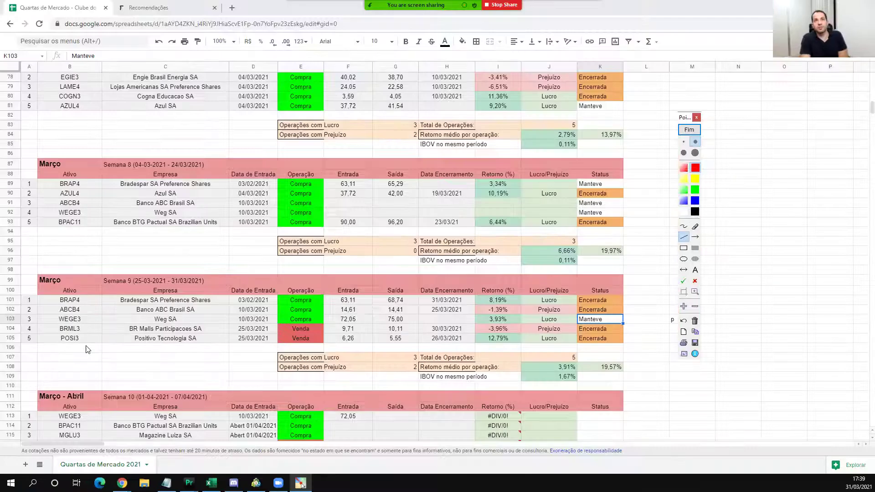
scroll(86, 347, up, 1)
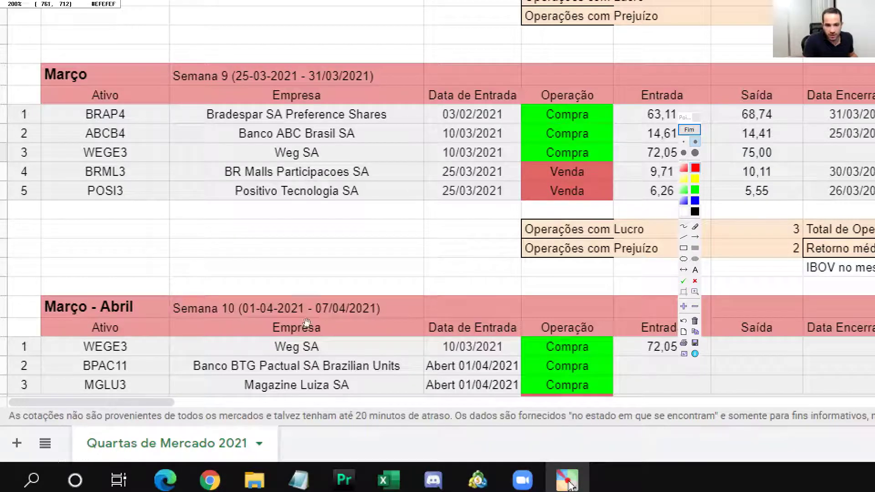
key(Escape)
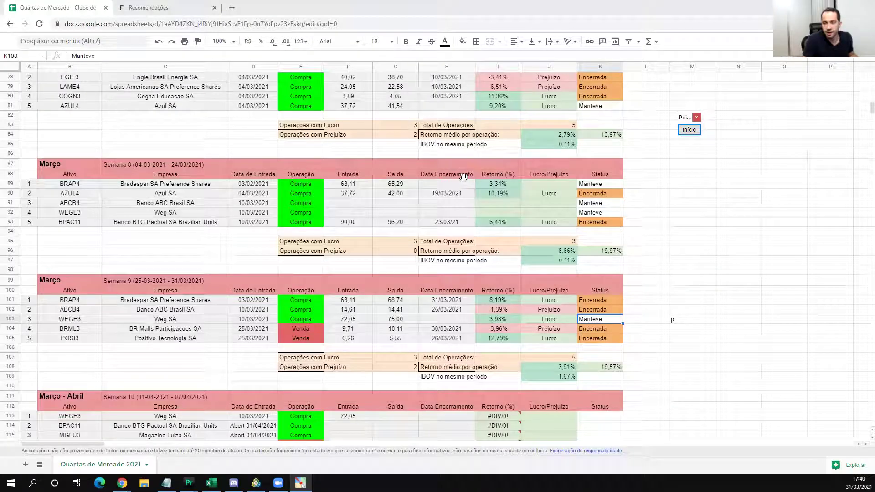
- Switch to the ProfitPro chart window and load MGLU3 in place of BPAC11
mouse_move(189, 483)
click(38, 451)
drag(464, 177, 398, 207)
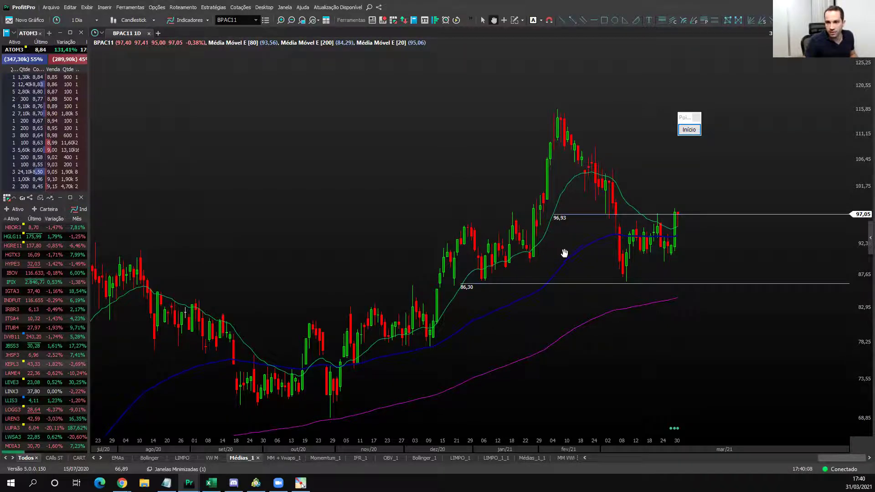
text(MGLU3)
key(Return)
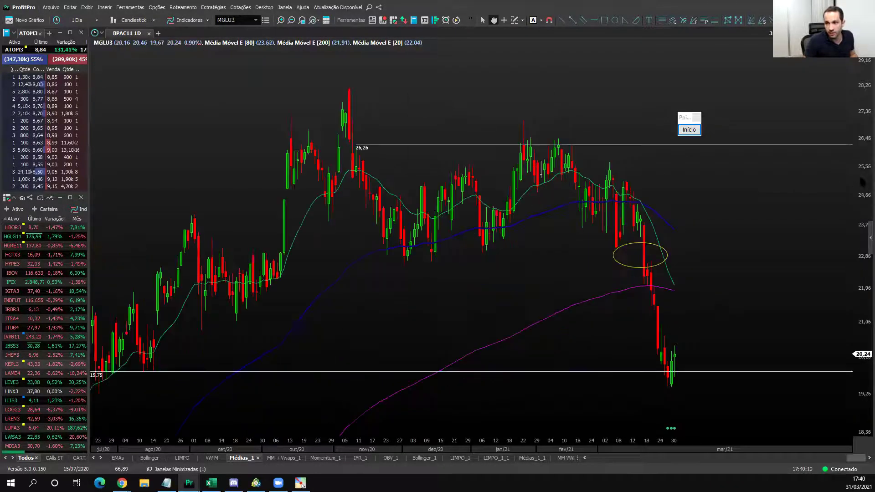
key(Escape)
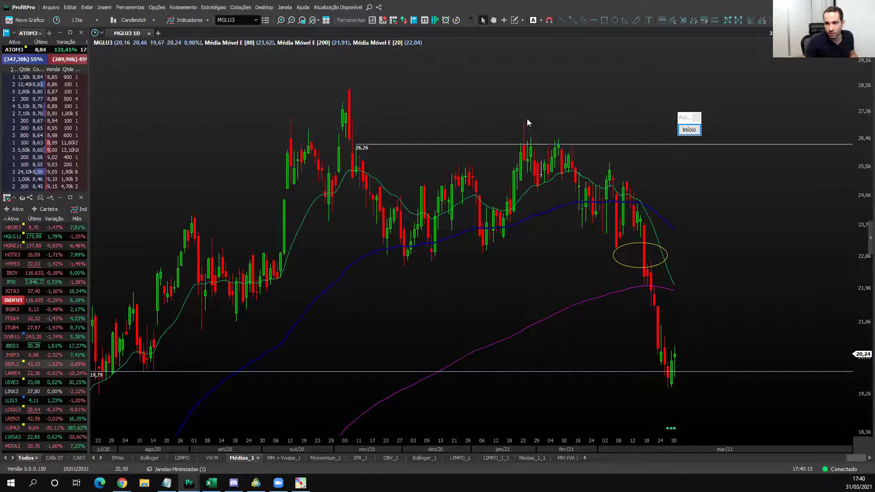
- Measure MGLU3's fall from the November peak to the late-March low, and clear the measurement
scroll(570, 233, down, 3)
scroll(619, 301, down, 3)
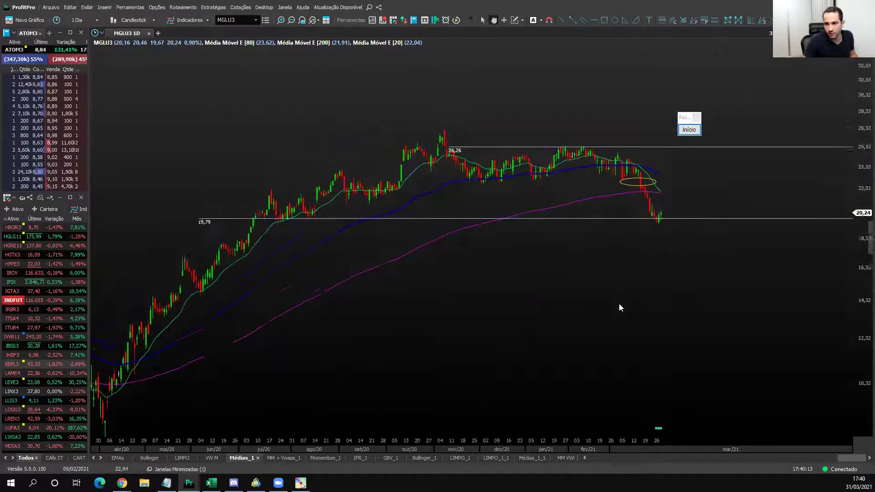
key(Escape)
scroll(400, 84, up, 3)
drag(399, 84, 617, 303)
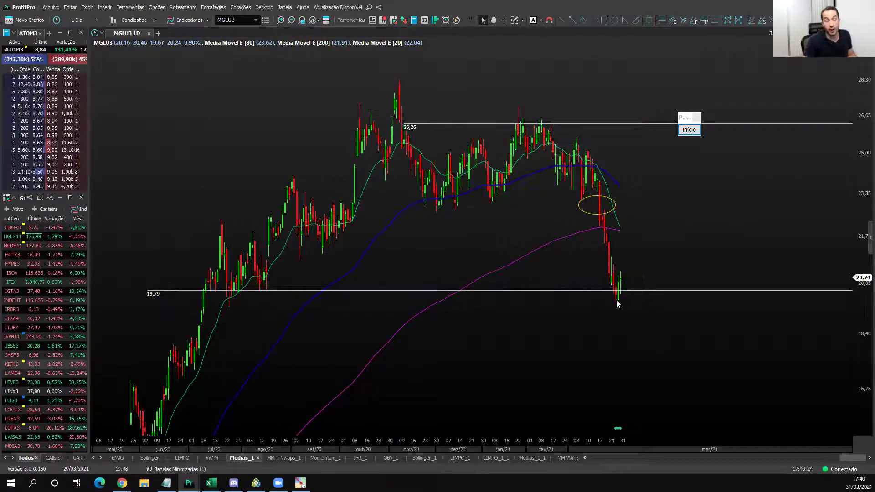
mouse_move(616, 304)
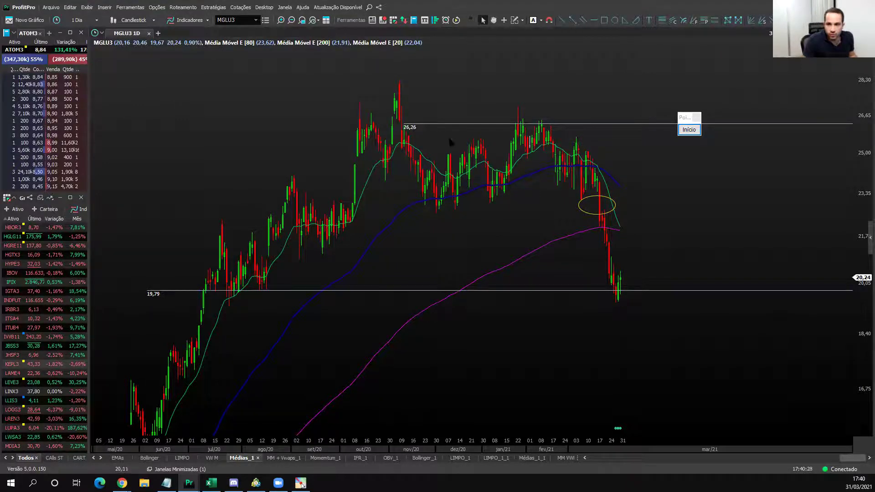
drag(594, 267, 618, 302)
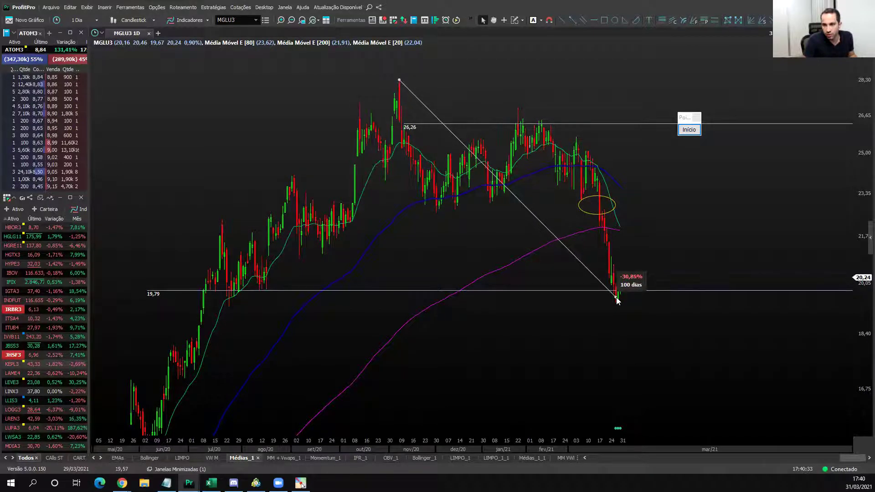
click(486, 361)
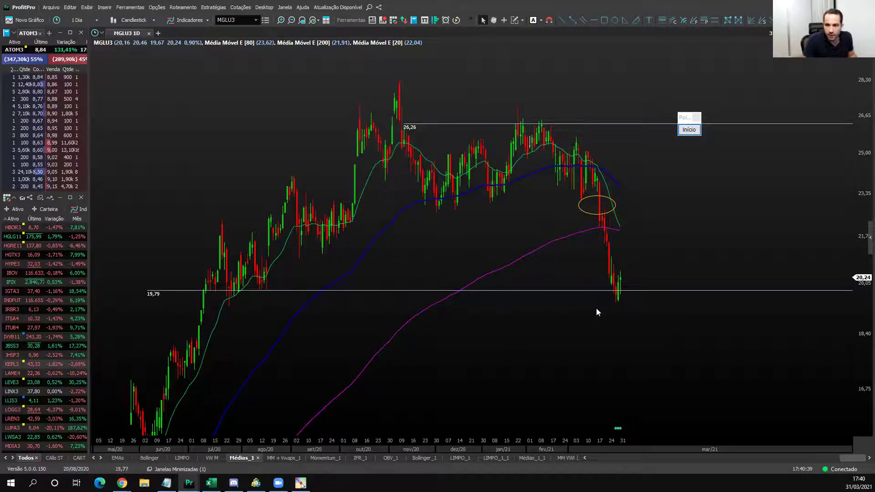
- Frame MGLU3's March drop from the yellow ellipse, with the price scale showing both the 26,26 and 19,79 lines
scroll(611, 291, up, 5)
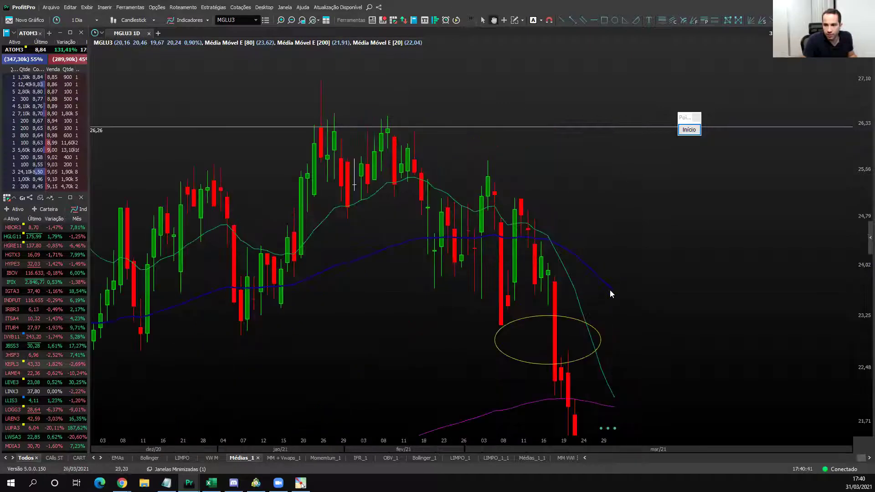
scroll(635, 343, down, 8)
scroll(619, 227, up, 4)
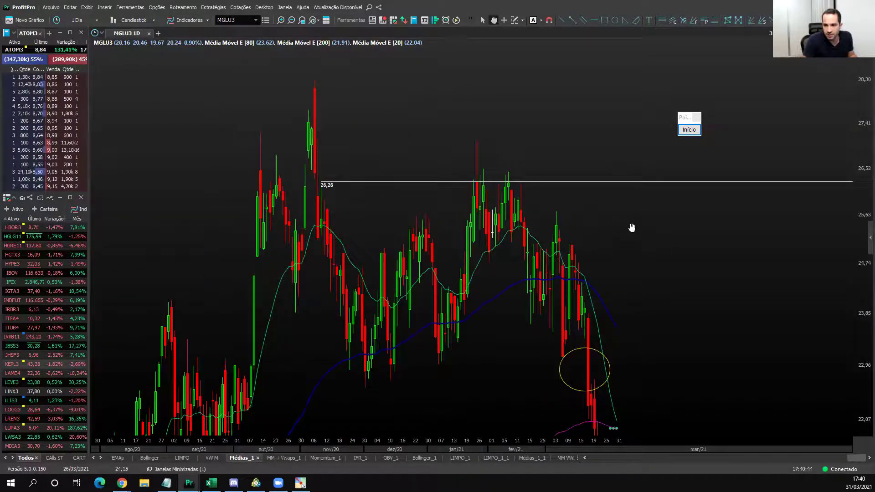
drag(632, 228, 617, 95)
drag(629, 244, 627, 188)
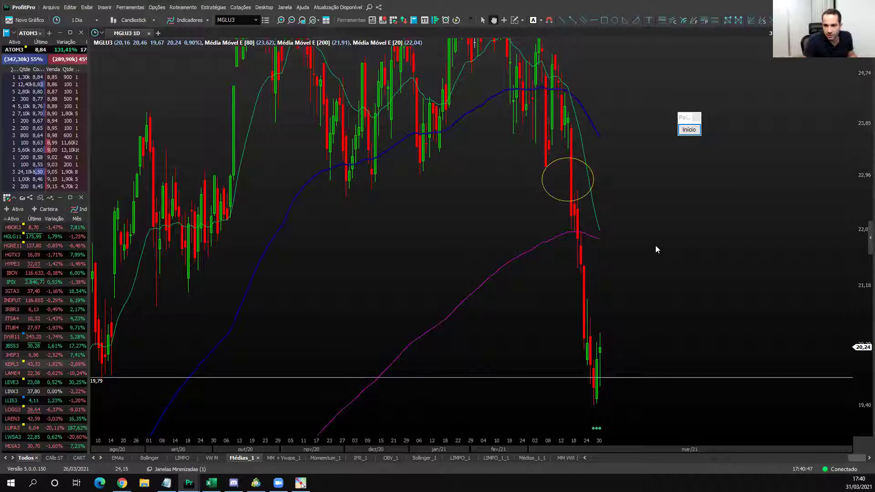
scroll(630, 262, up, 2)
drag(629, 263, 686, 224)
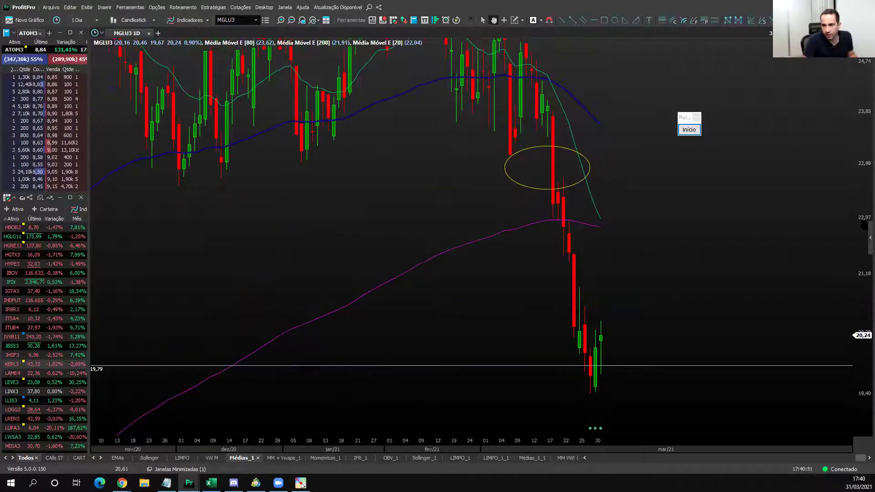
drag(865, 227, 863, 178)
drag(604, 226, 604, 294)
middle_click(547, 167)
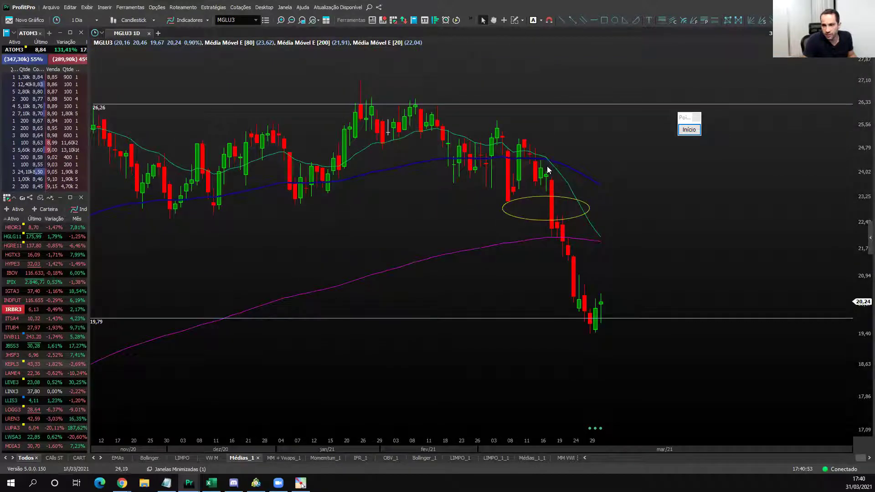
- Zoom in on MGLU3's late-March candles around the 19,79 line and stretch the price scale
scroll(547, 187, up, 2)
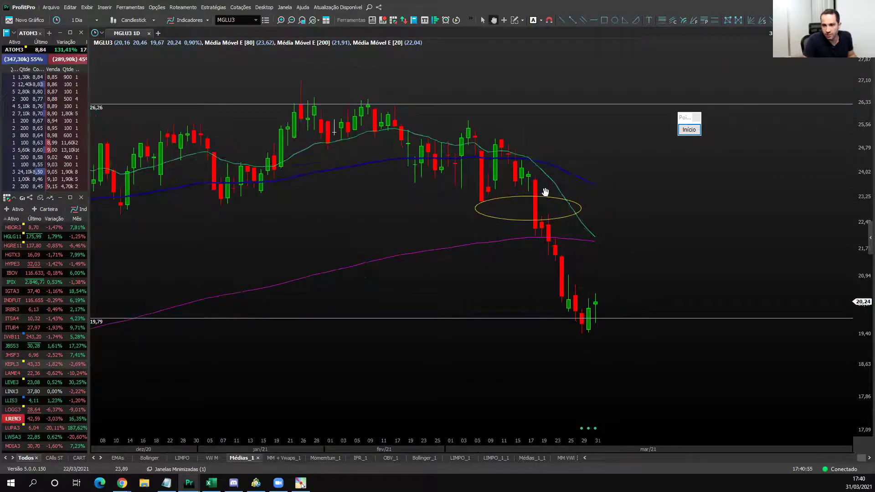
drag(608, 256, 608, 274)
middle_click(530, 235)
drag(529, 235, 580, 322)
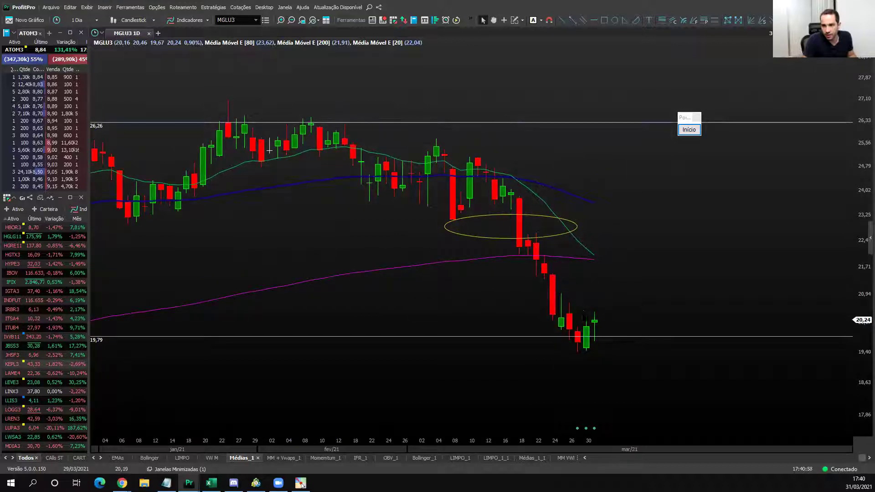
scroll(577, 302, up, 1)
scroll(577, 302, up, 1)
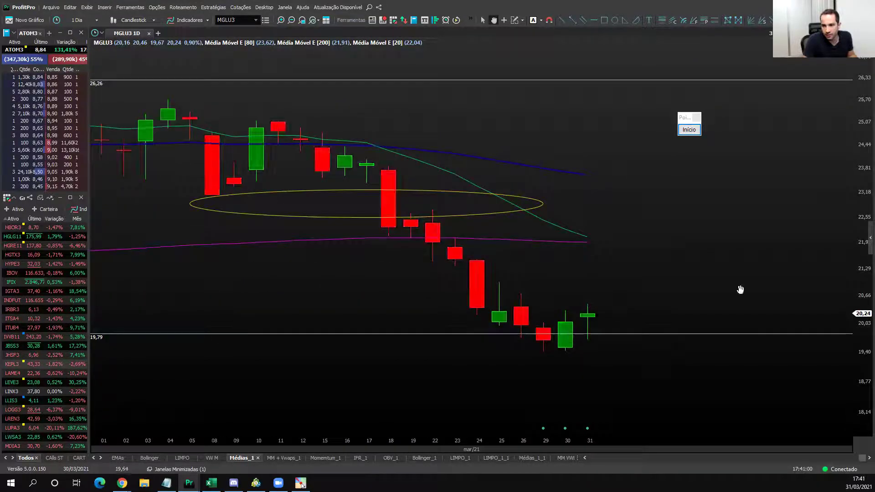
drag(858, 250, 848, 161)
drag(614, 290, 586, 275)
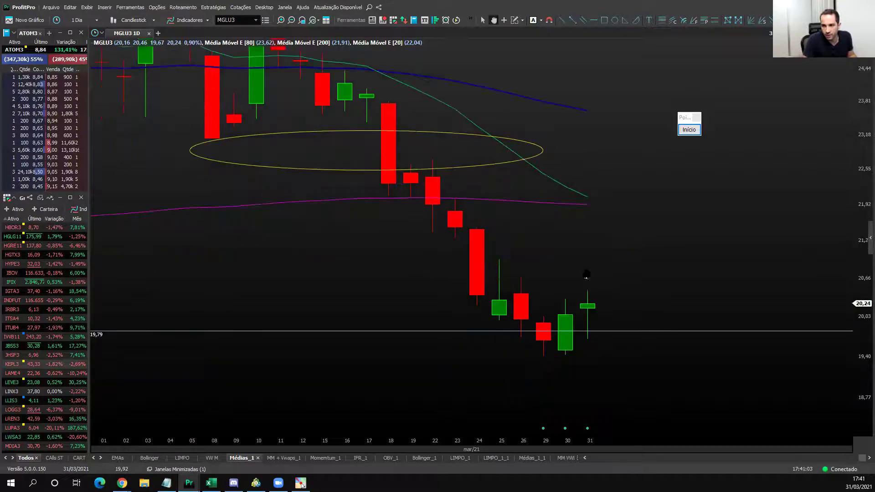
scroll(559, 316, down, 1)
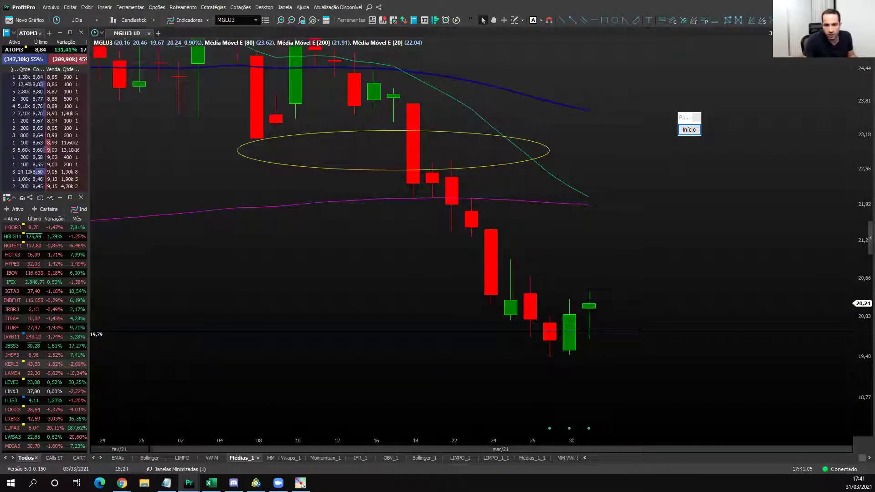
- Switch to the Chrome window with the spreadsheet and open foleo.com.br in a new tab
mouse_move(122, 483)
click(233, 451)
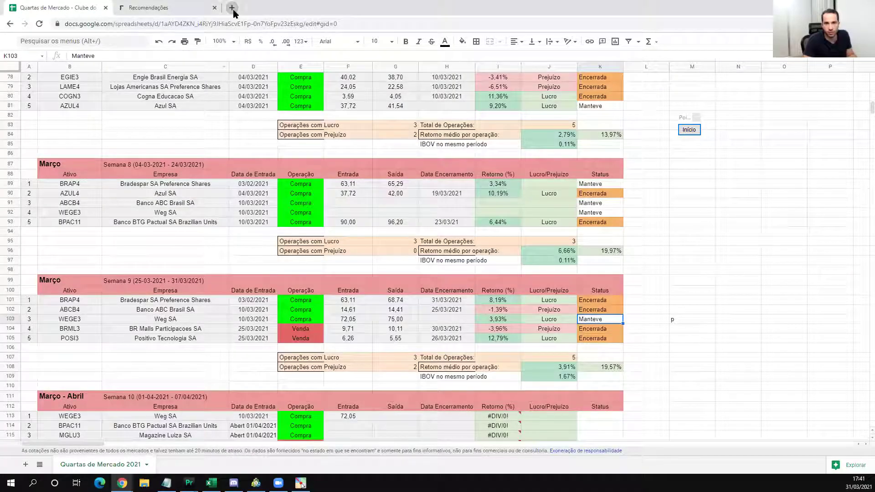
click(232, 8)
text(foleo)
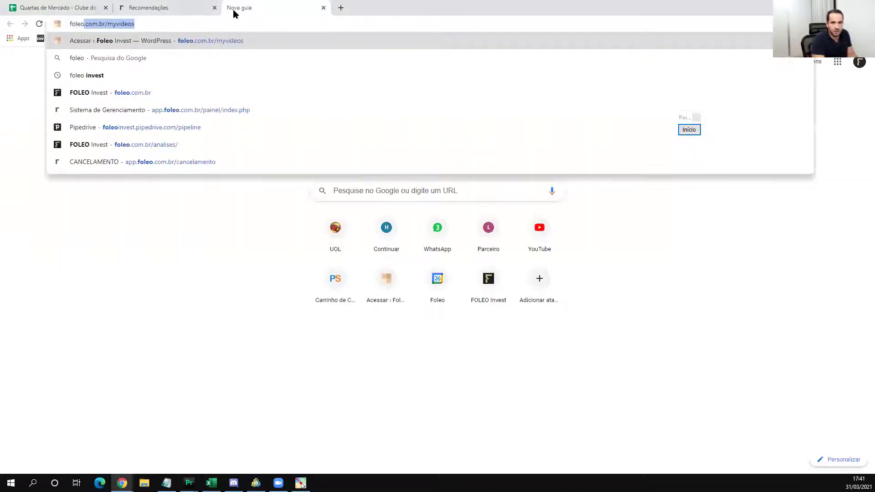
key(Down)
key(Down)
key(Down)
key(Return)
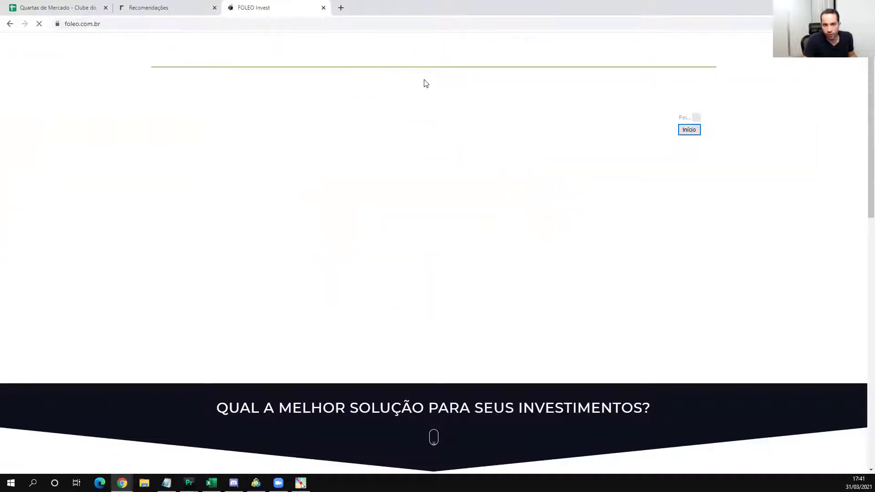
- Open the site's Materiais Gratuitos page and look over the free guides down to CANDLESTICK: O Guia Essencial
click(473, 58)
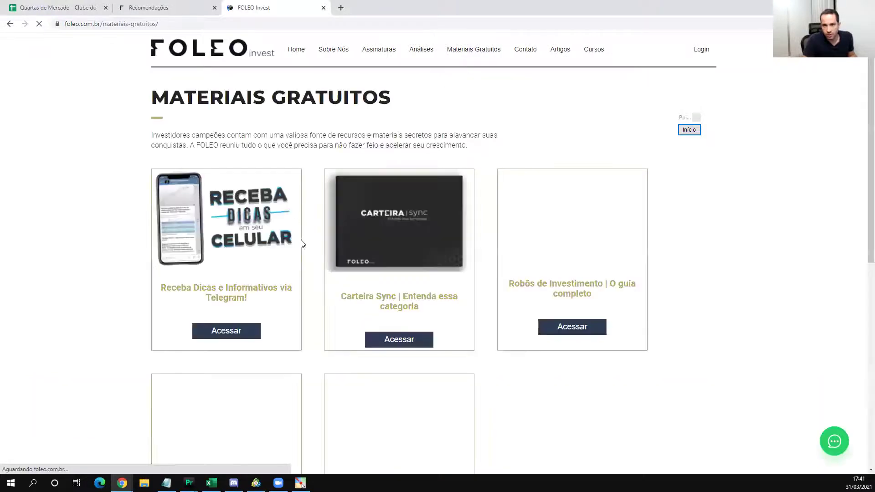
scroll(468, 258, down, 2)
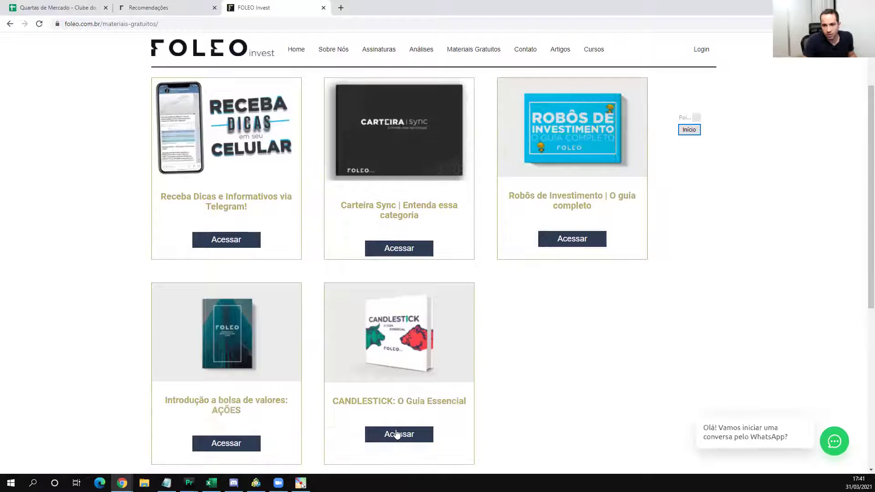
scroll(397, 428, up, 2)
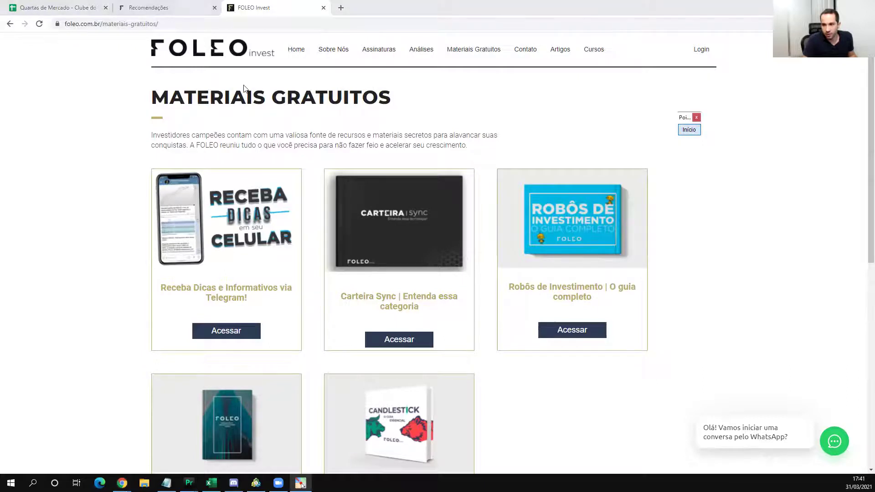
- Magnify the foleo.com.br/materiais-gratuitos/ address and page heading in an annotation session, and end the session
scroll(264, 438, up, 5)
mouse_move(233, 335)
mouse_down()
mouse_move(214, 157)
mouse_move(250, 149)
mouse_up()
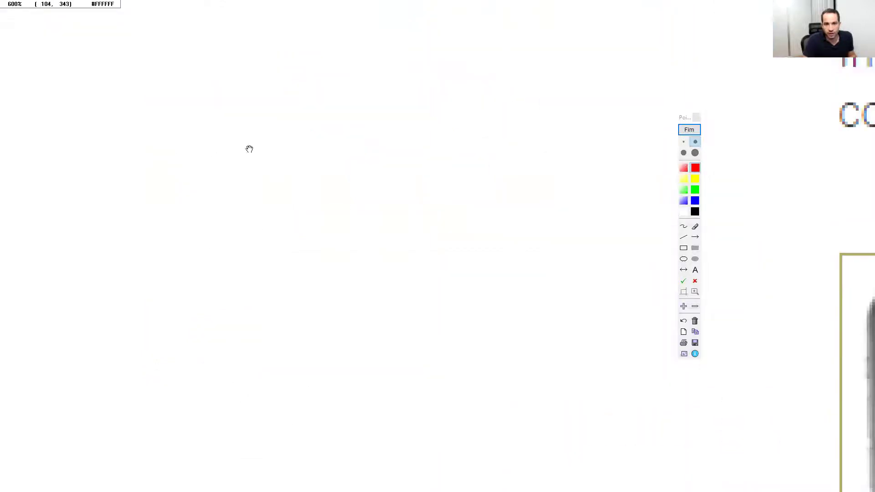
scroll(182, 118, down, 3)
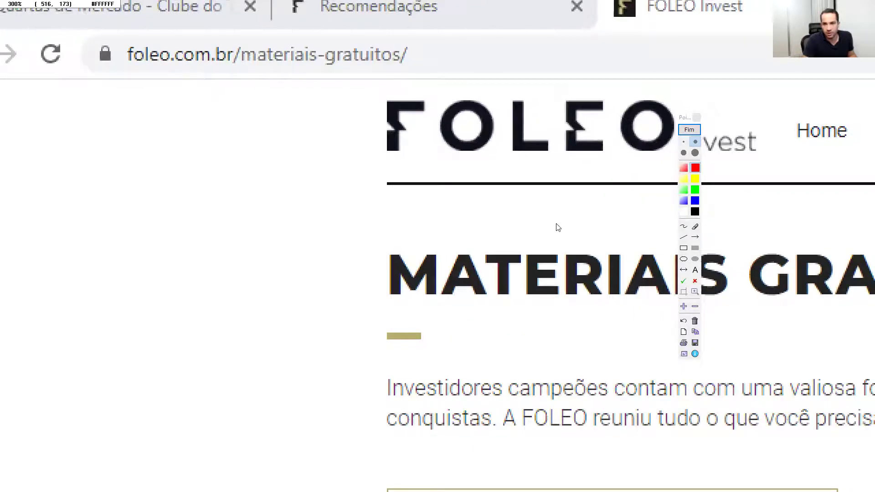
right_click(559, 228)
click(687, 132)
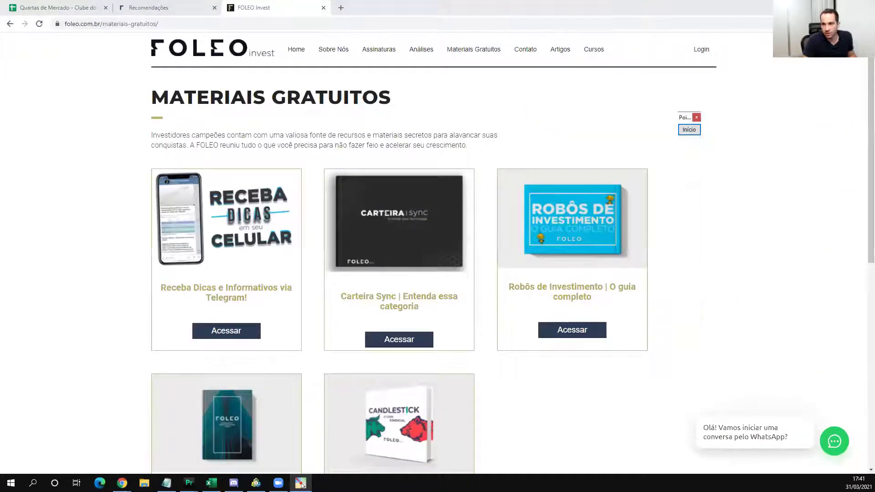
- Return to the ProfitPro window and widen MGLU3's chart to cover June 2020 through March 2021
key(alt+Tab)
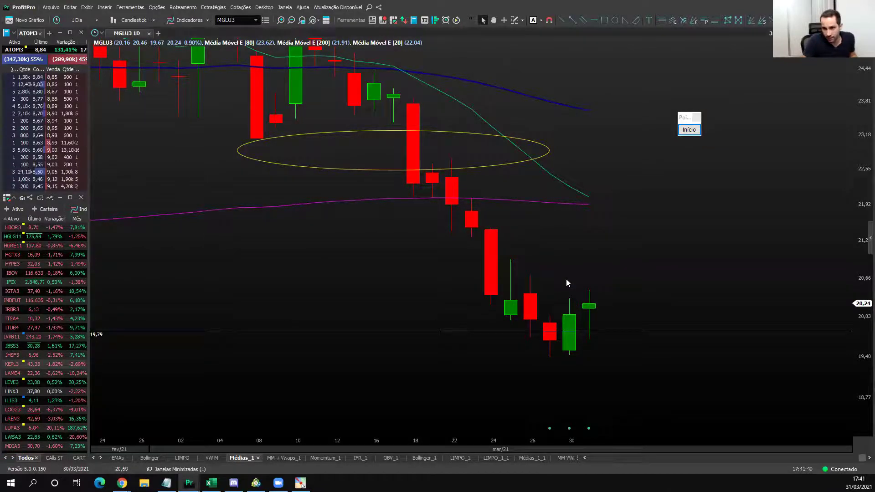
scroll(567, 279, down, 5)
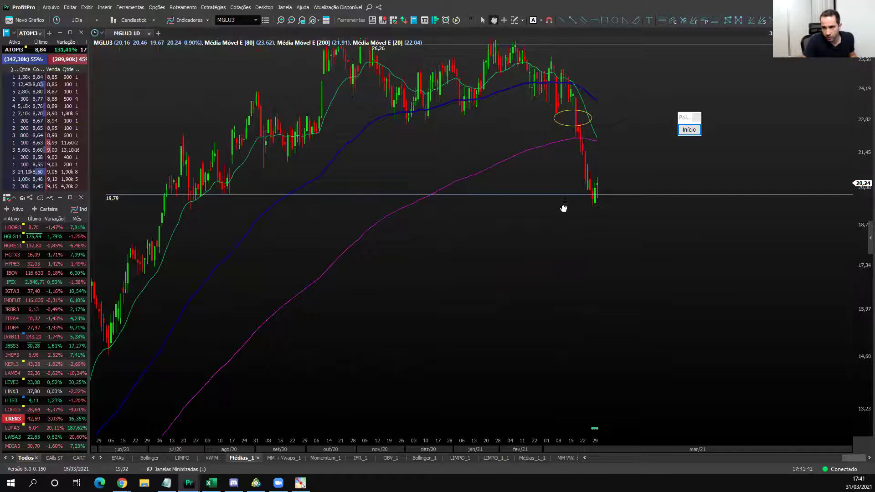
scroll(564, 209, down, 1)
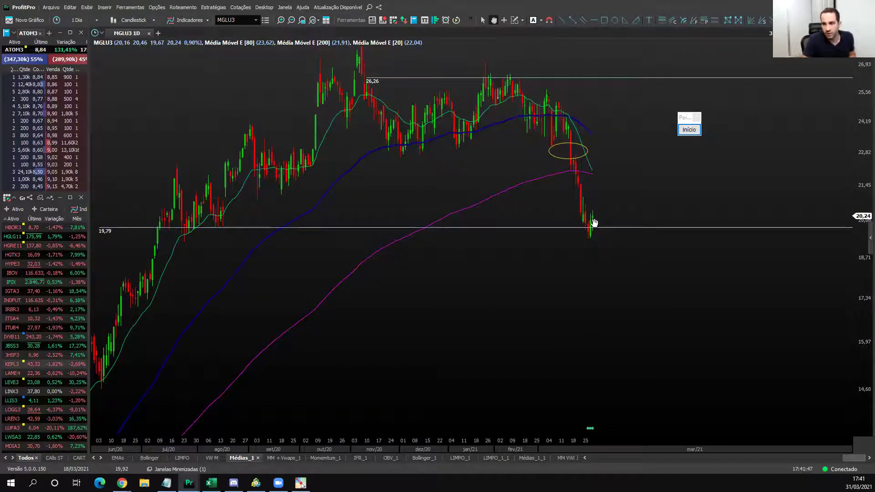
drag(590, 214, 592, 245)
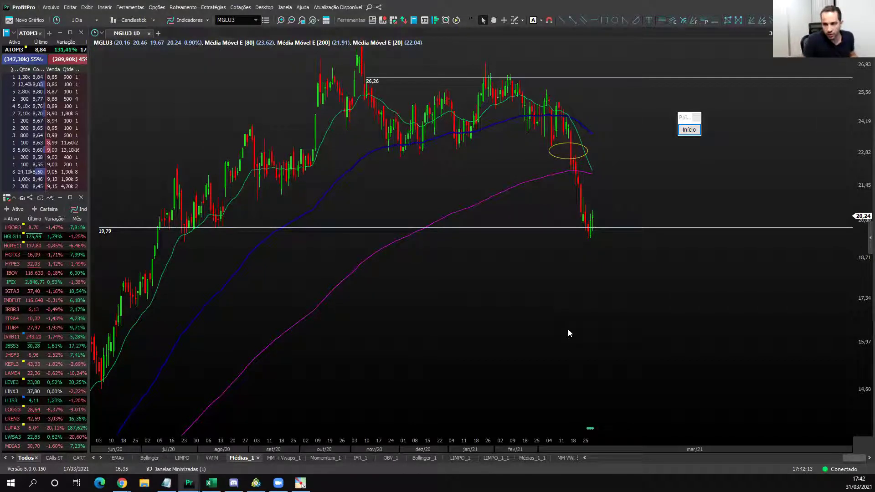
- Reframe MGLU3's chart with a taller price scale and lower the 19,79 support line to 19,59
middle_click(534, 288)
drag(593, 320, 664, 373)
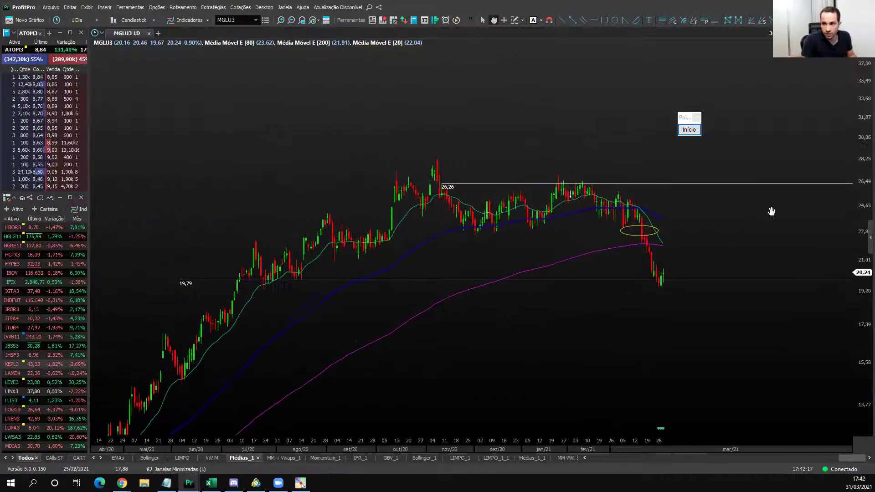
drag(863, 147, 862, 102)
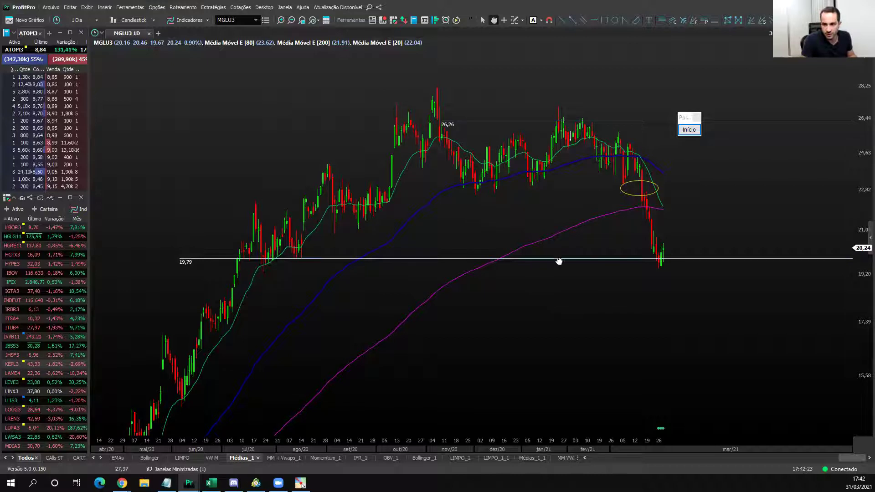
drag(556, 265, 553, 266)
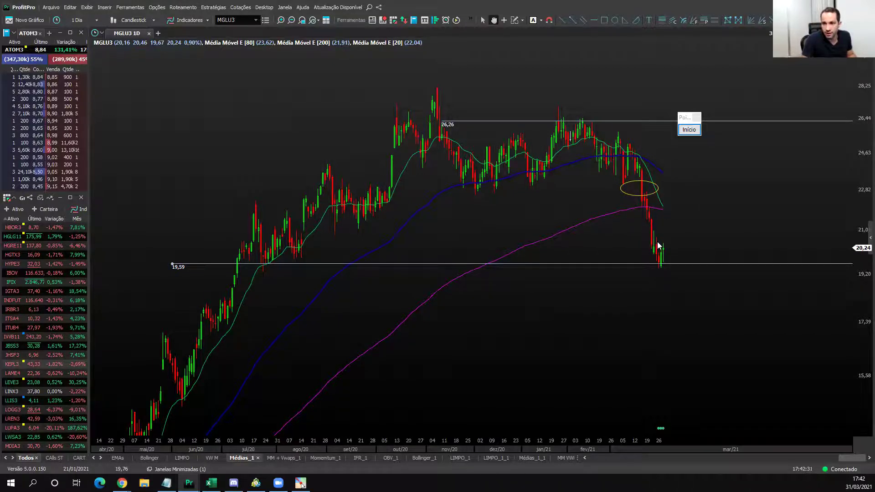
click(483, 21)
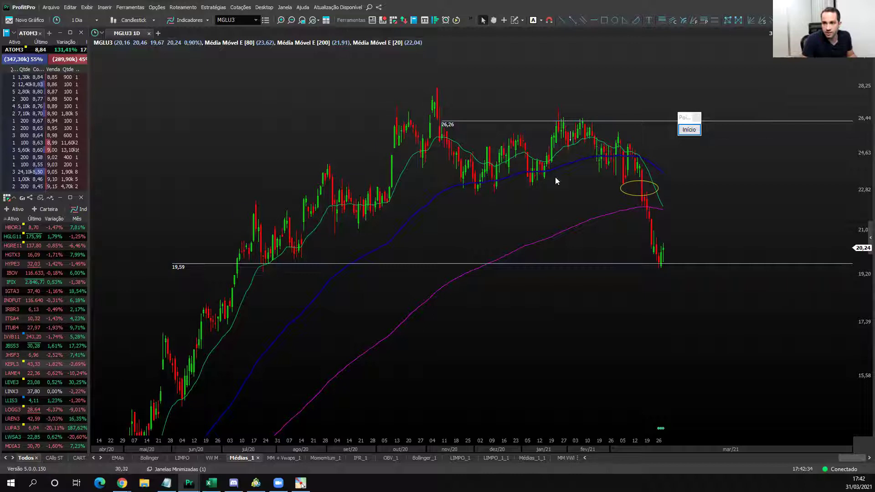
- Switch to the Quartas de Mercado spreadsheet in Chrome and bring the Semana 10 rows into view down to BEEF3
key(super+d)
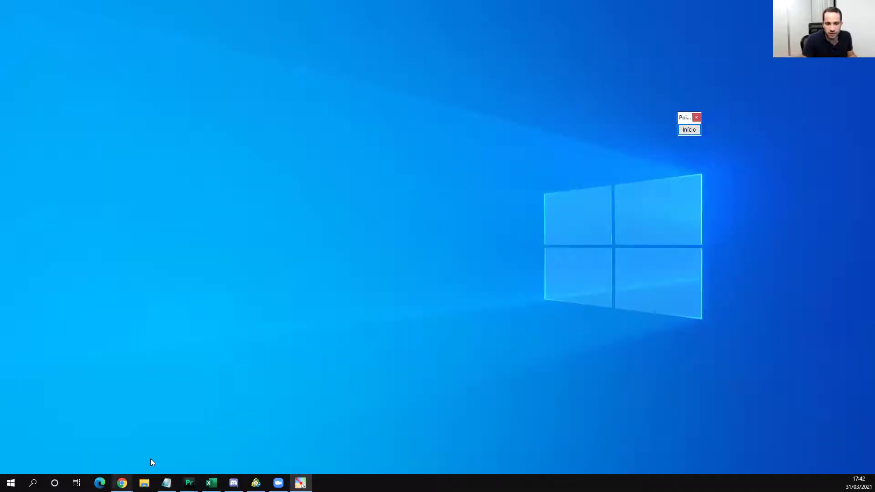
mouse_move(122, 483)
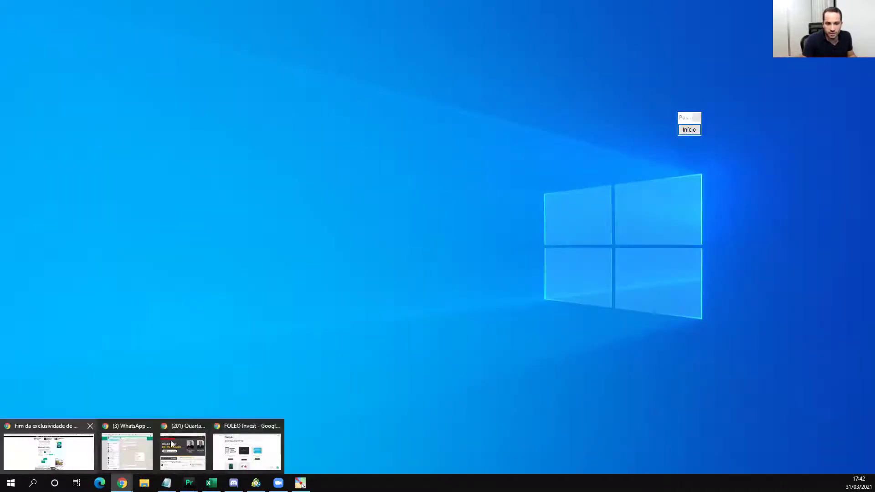
click(237, 444)
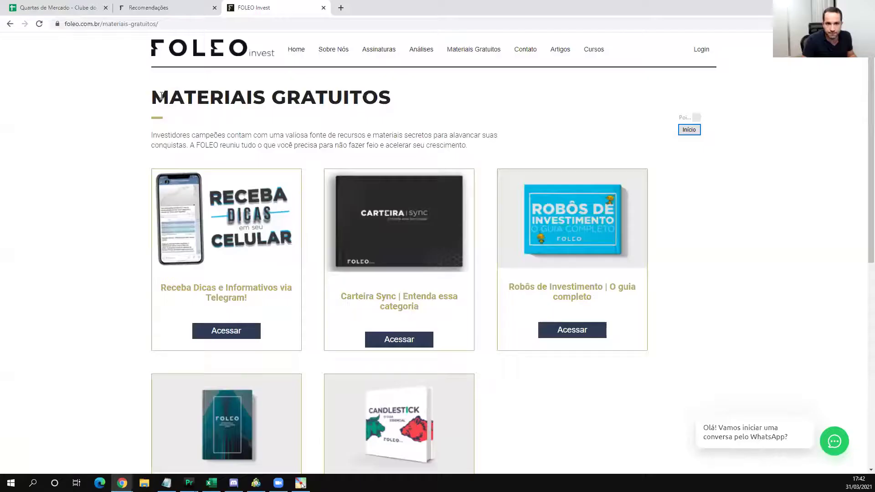
click(62, 8)
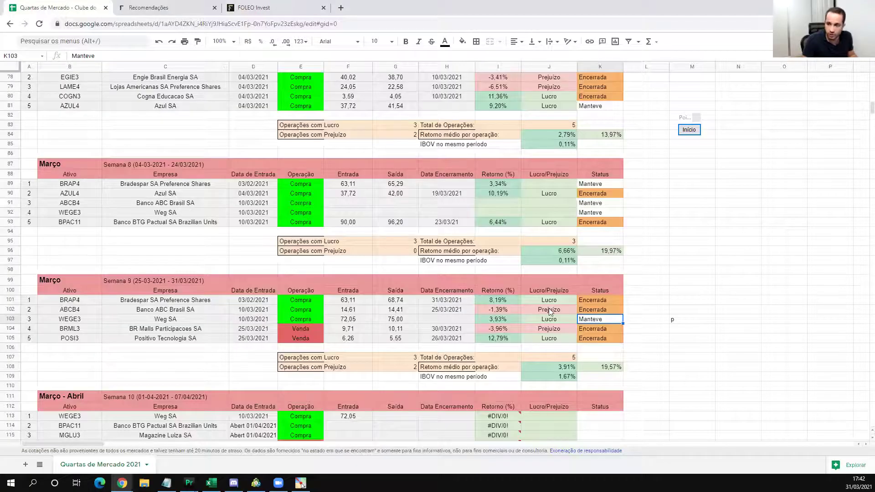
click(691, 357)
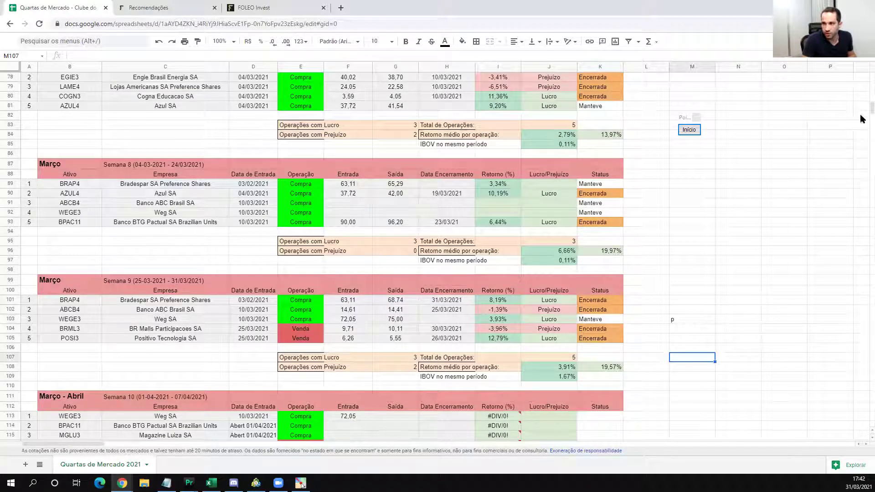
scroll(739, 159, down, 2)
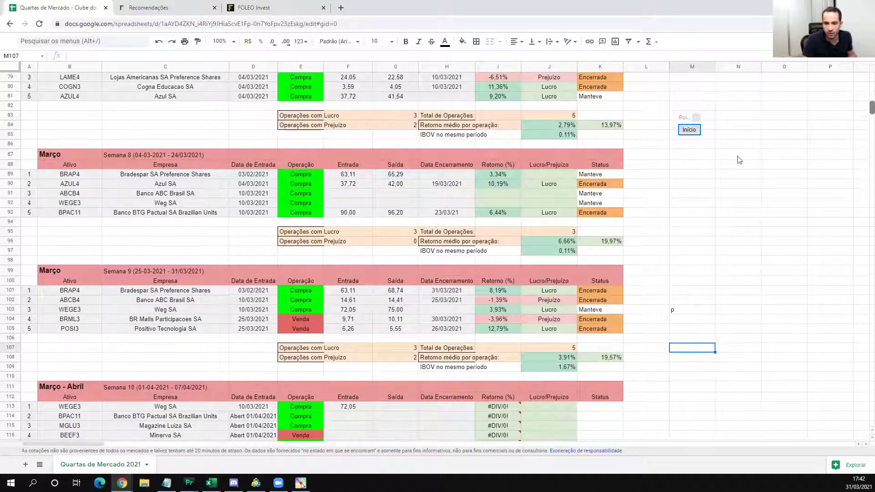
- Return to ProfitPro and lower MGLU3's support line to 19,28, just below the late-March low
click(188, 483)
click(58, 460)
key(alt+Tab)
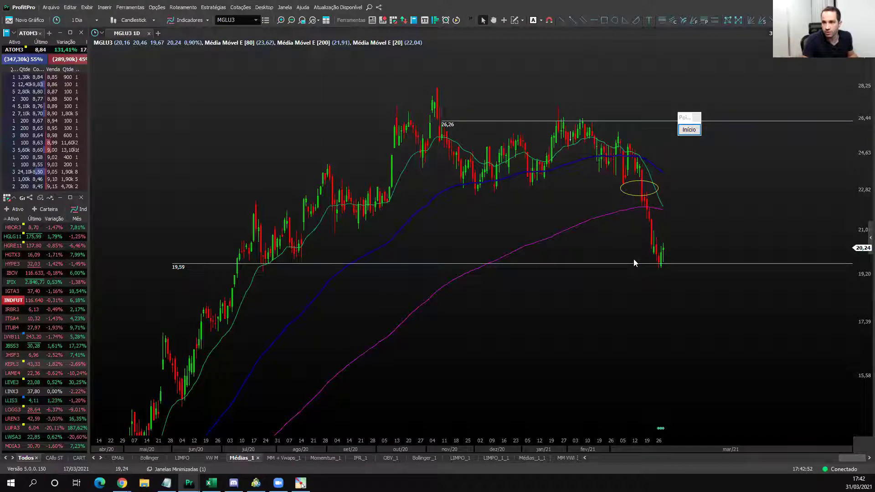
drag(637, 263, 644, 271)
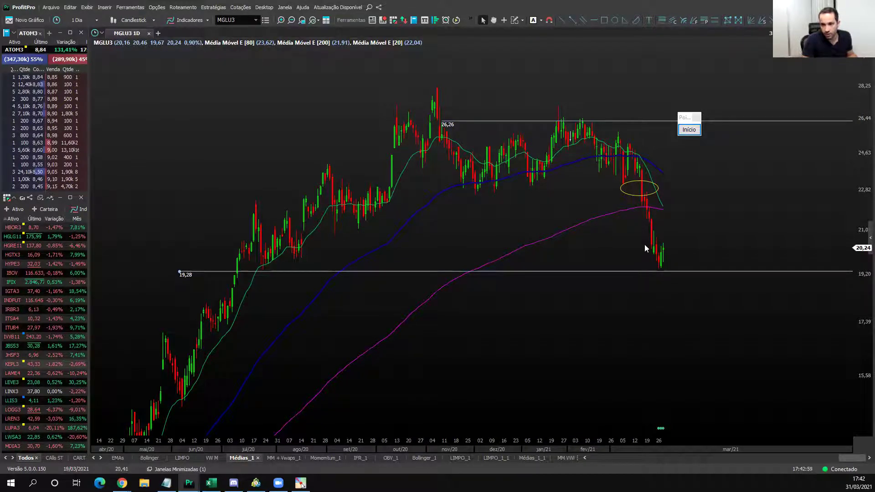
drag(658, 246, 663, 275)
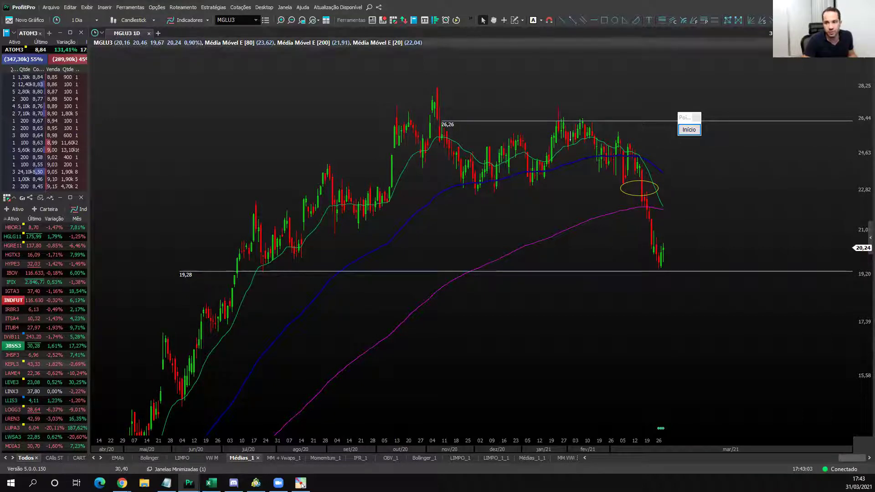
- Check the next Semana 10 ticker in the spreadsheet and load BEEF3 in the ProfitPro chart in place of MGLU3
click(189, 483)
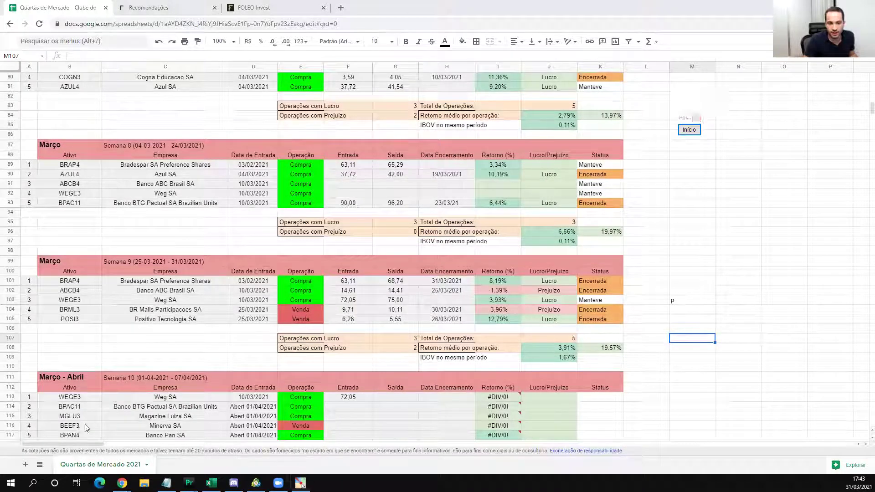
key(alt+Tab)
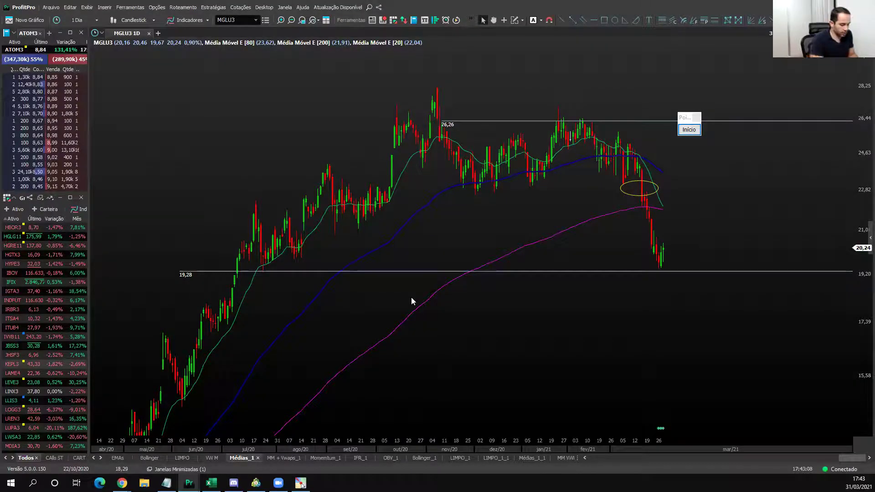
text(BEEF3)
key(Return)
- Frame BEEF3's chart around the 10,61 resistance line, keeping the decline since September and the latest candles in view
drag(607, 287, 613, 135)
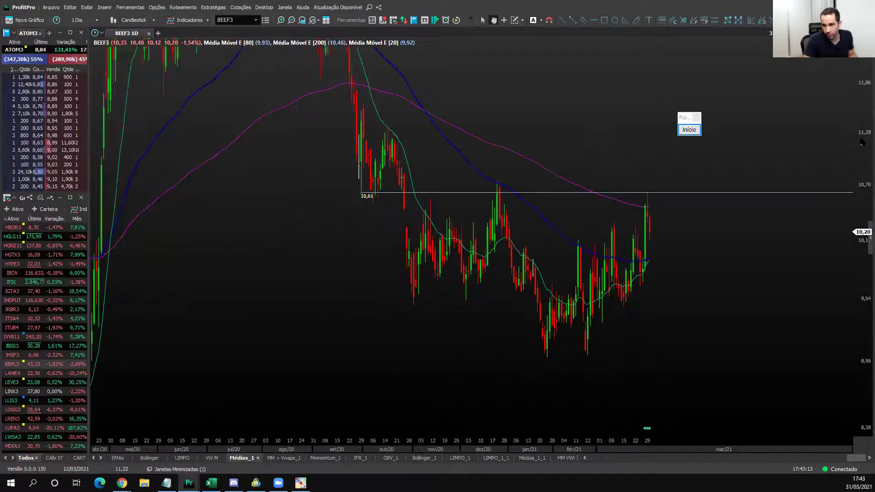
drag(862, 142, 860, 171)
drag(703, 219, 713, 257)
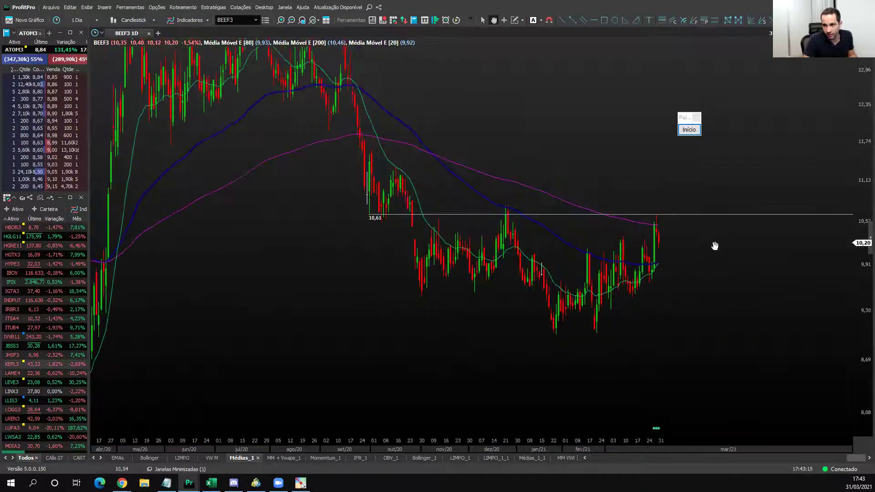
- Start screen annotation and draw red lines over BEEF3's 10,61 resistance and along its descending 200-period average, checking the latest candles up close
click(685, 131)
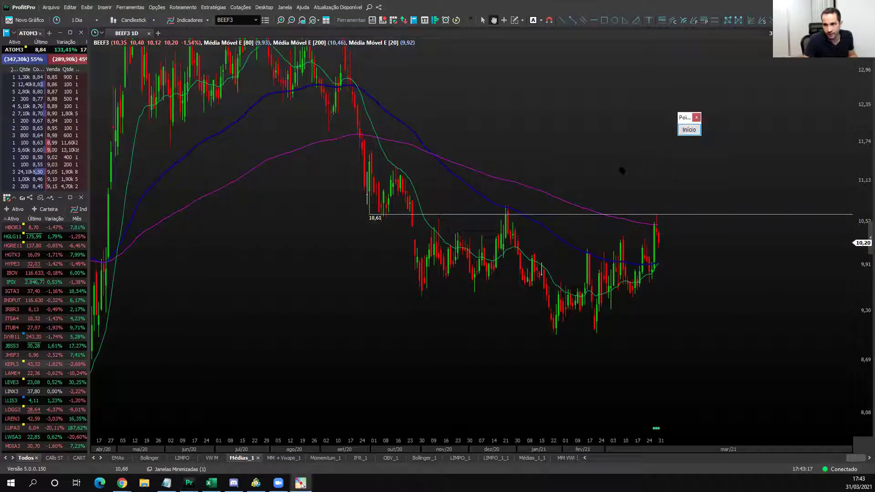
right_click(244, 180)
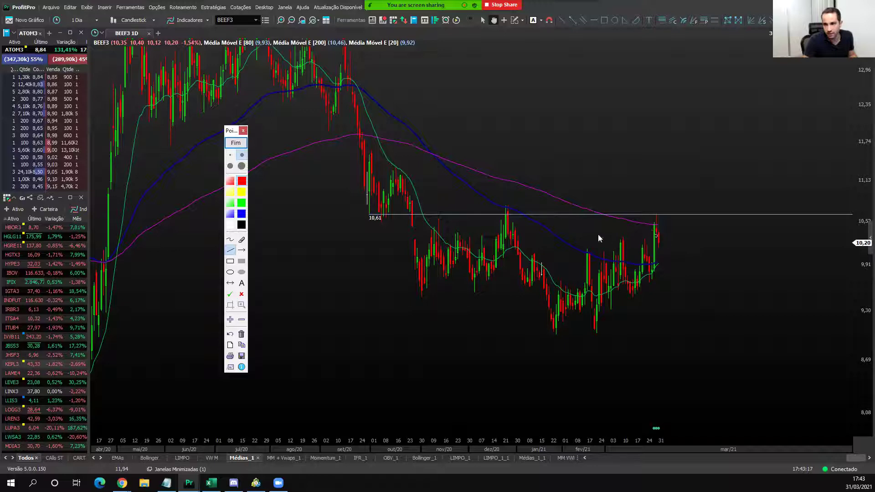
mouse_move(367, 216)
mouse_down()
mouse_move(747, 227)
mouse_move(812, 213)
mouse_up()
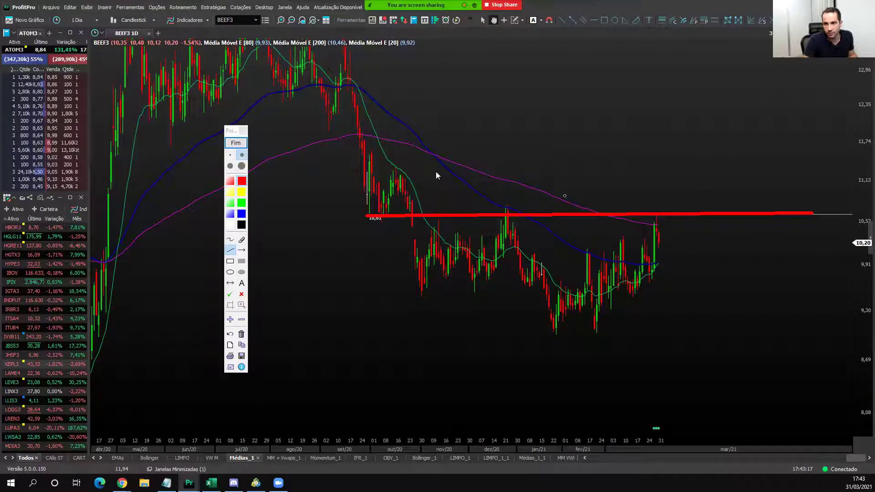
drag(475, 167, 686, 233)
scroll(646, 233, up, 2)
scroll(586, 224, down, 1)
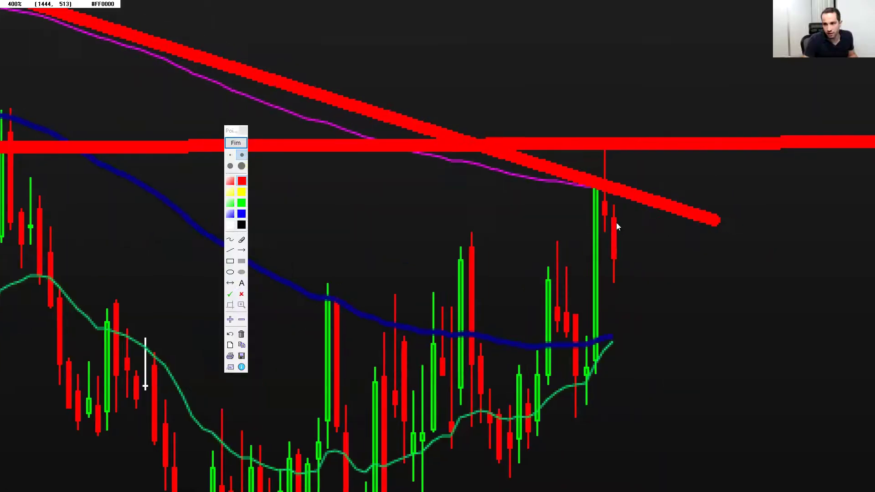
scroll(611, 231, down, 1)
- Mark BEEF3's December–January fall and a projected drop to about 8,69 in red, retrace the resistance line, and end the annotation
drag(655, 240, 720, 362)
drag(503, 230, 558, 331)
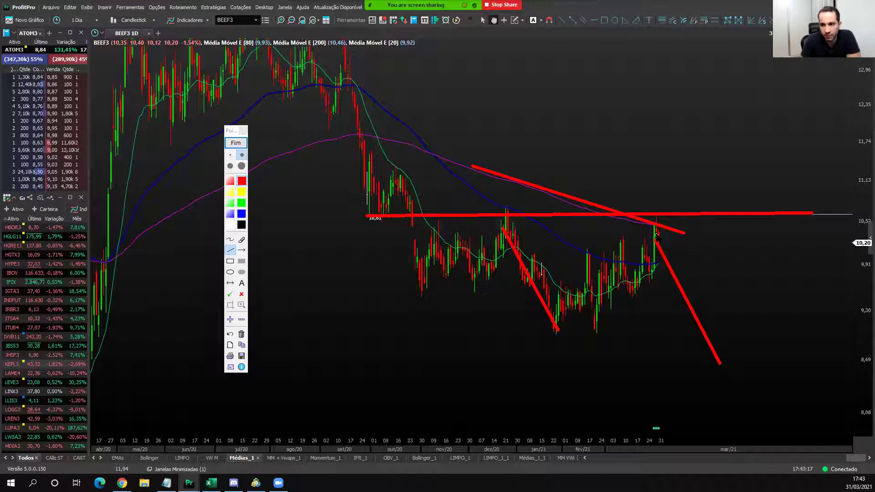
drag(656, 235, 719, 358)
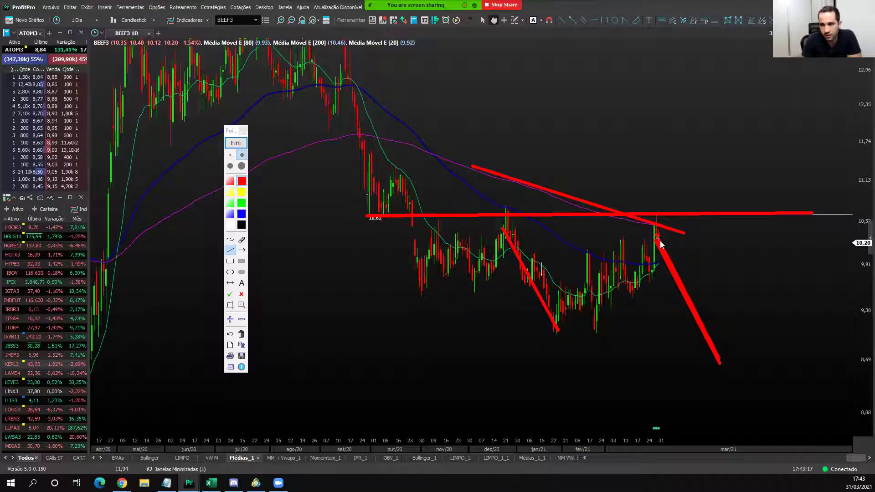
mouse_move(660, 241)
mouse_down()
mouse_move(719, 365)
mouse_move(670, 252)
mouse_up()
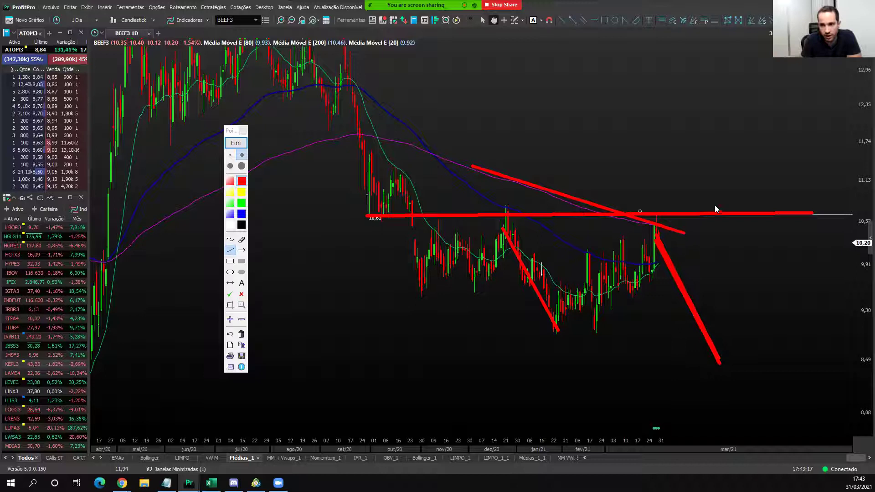
drag(367, 216, 777, 212)
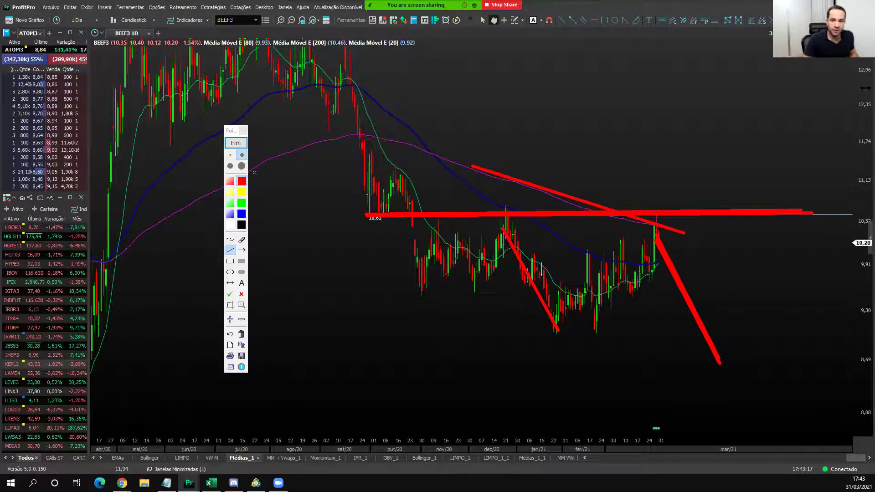
click(237, 144)
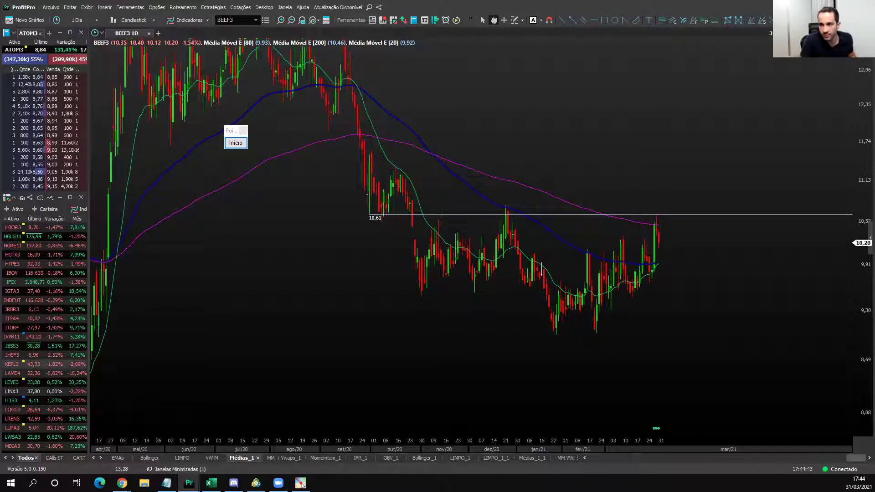
- Check the last Semana 10 ticker in the spreadsheet and load BPAN4 in the ProfitPro chart, showing its history back to December 2019
key(alt+Tab)
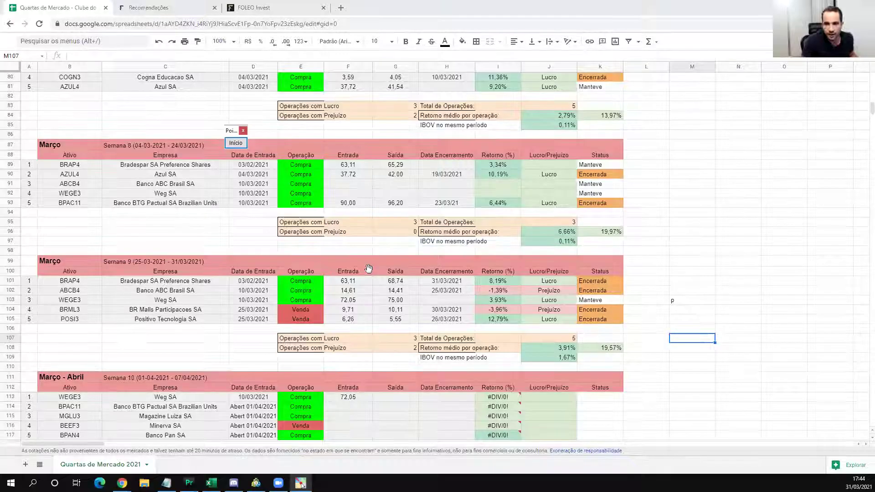
key(alt+Tab)
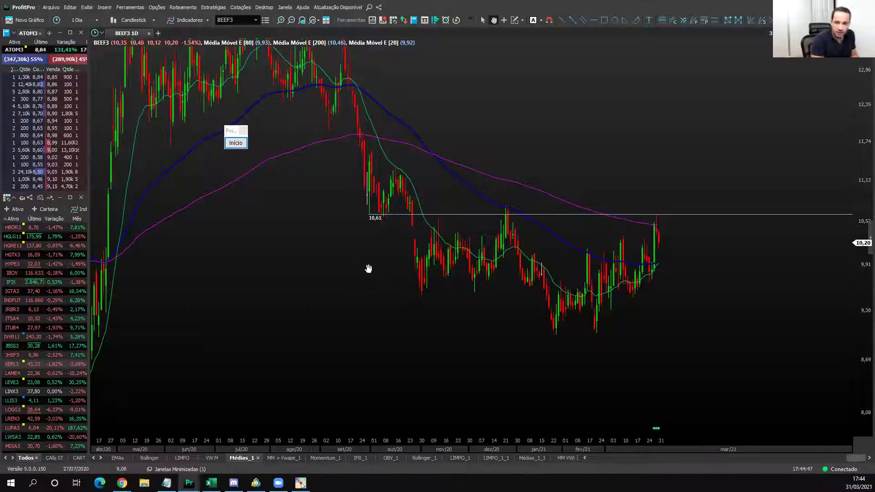
text(BPAN4)
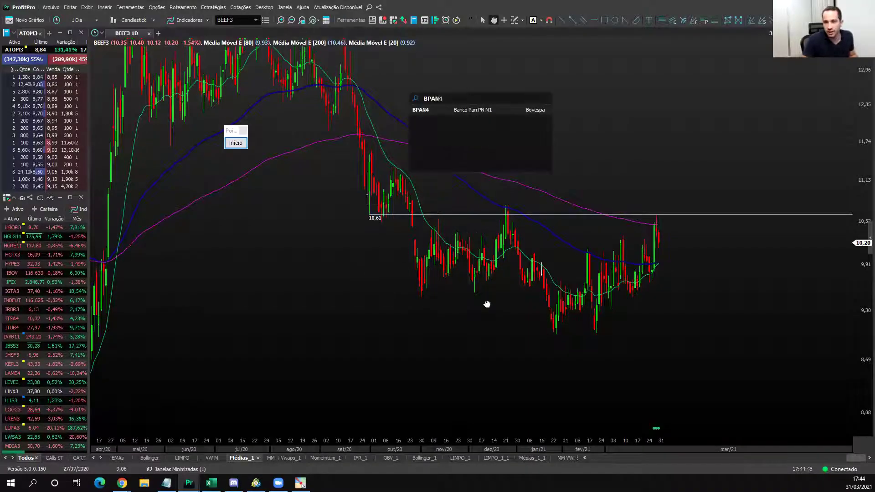
key(Return)
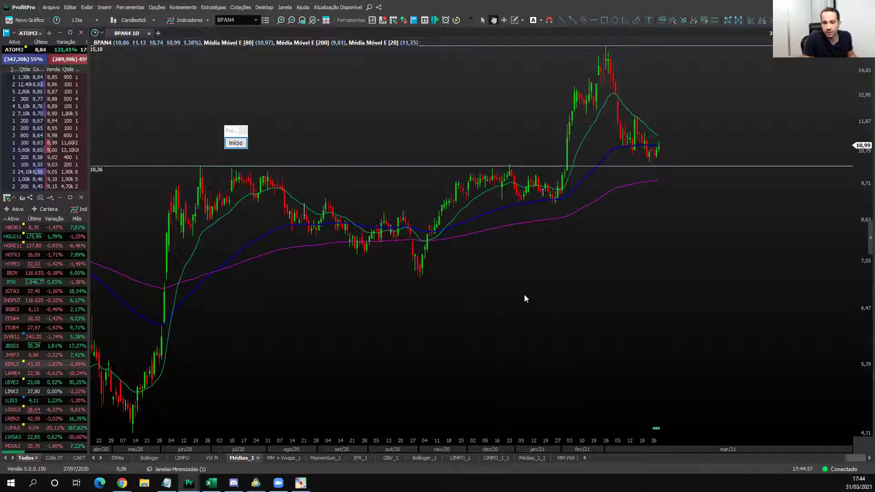
scroll(524, 295, down, 2)
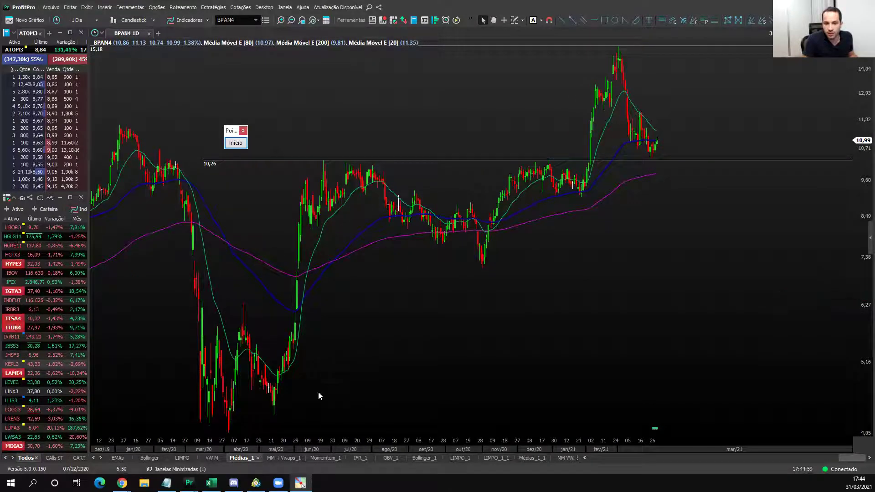
click(121, 483)
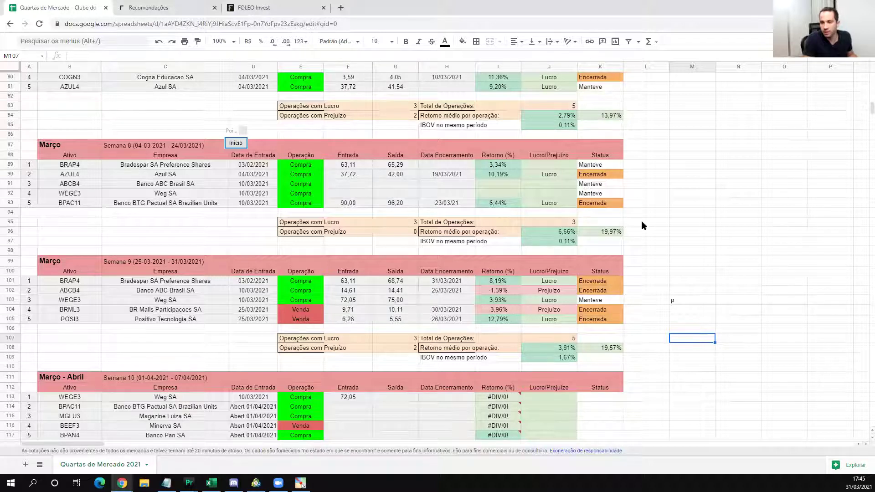
key(alt+Tab)
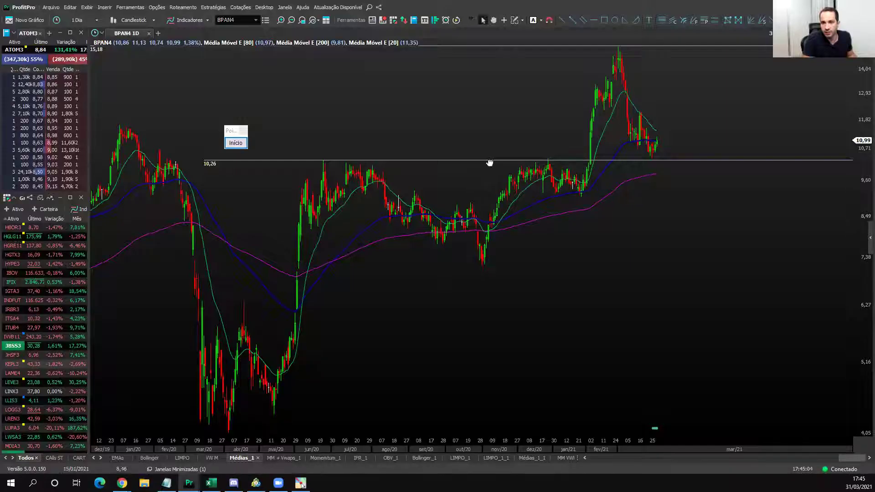
- Lower BPAN4's support line to 10,25 and reframe the chart with room around the 15,18 resistance line
middle_click(655, 205)
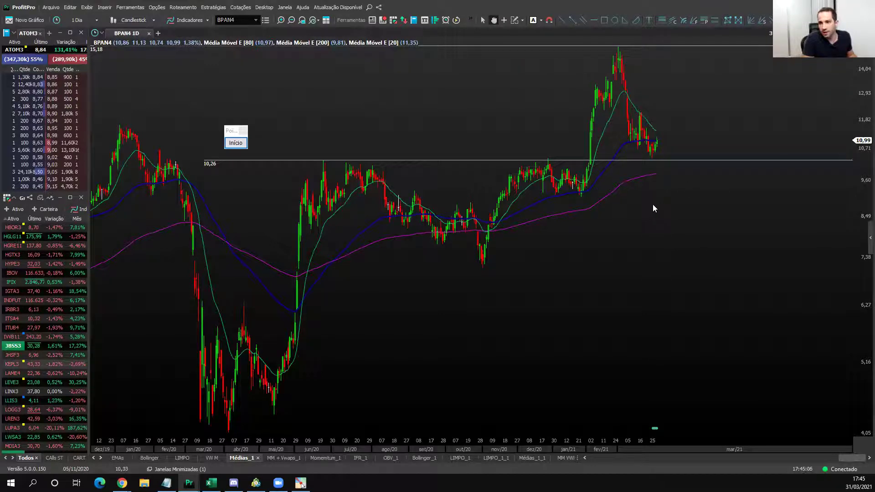
drag(647, 205, 652, 206)
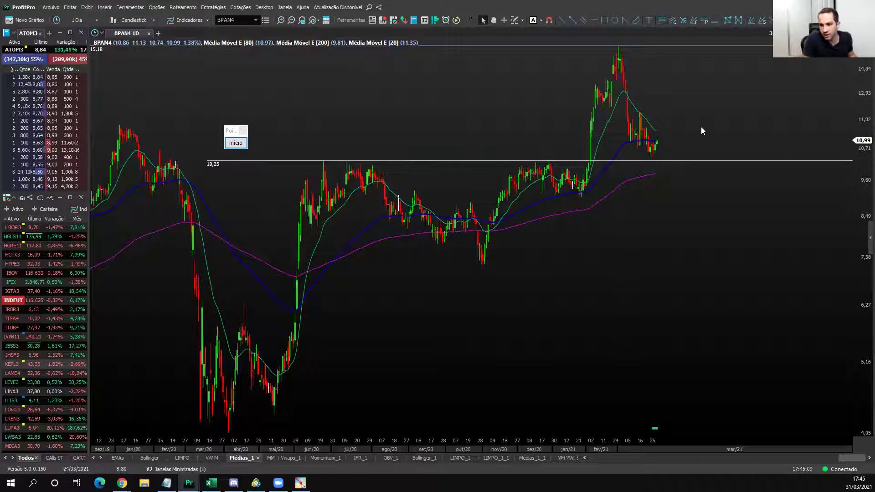
drag(238, 159, 234, 182)
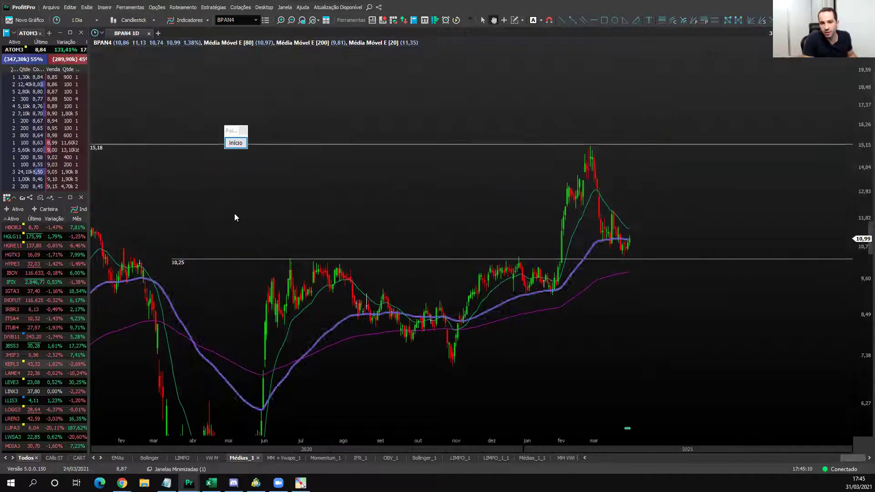
drag(586, 150, 666, 144)
click(246, 252)
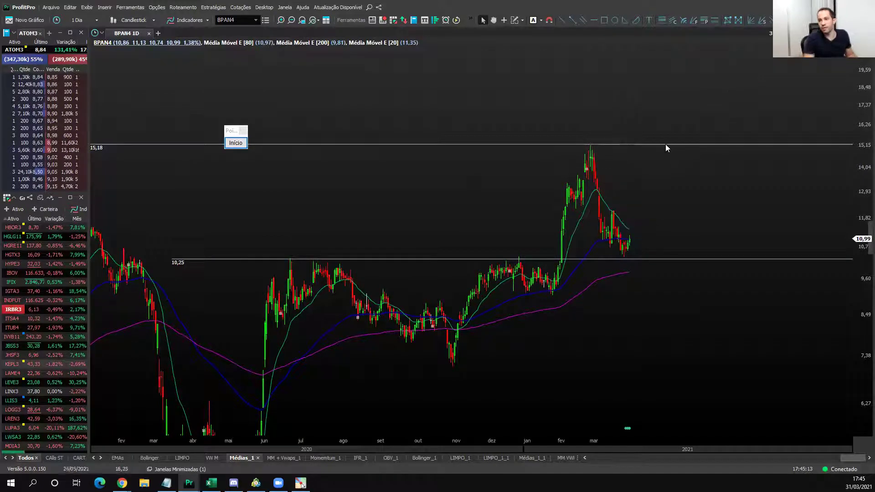
- Annotate BPAN4 with green arrows from the latest candles up to 15,18 and down just below 10,25, and end the annotation
click(236, 143)
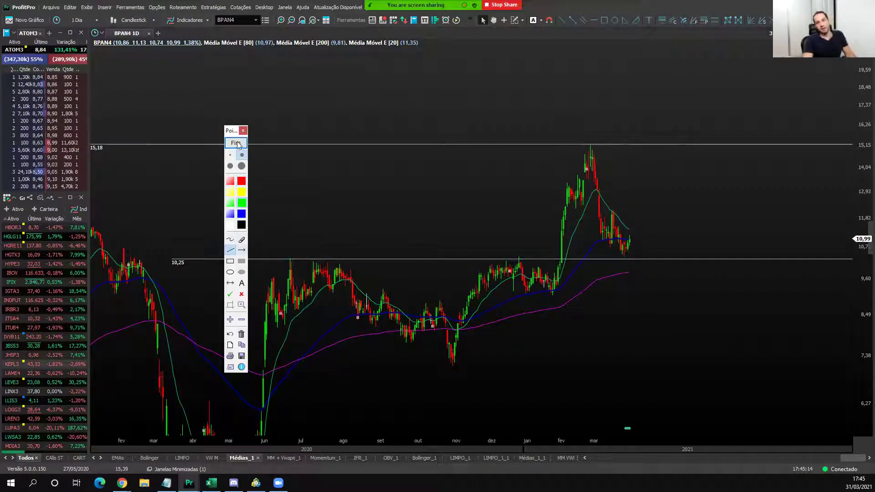
drag(629, 238, 667, 143)
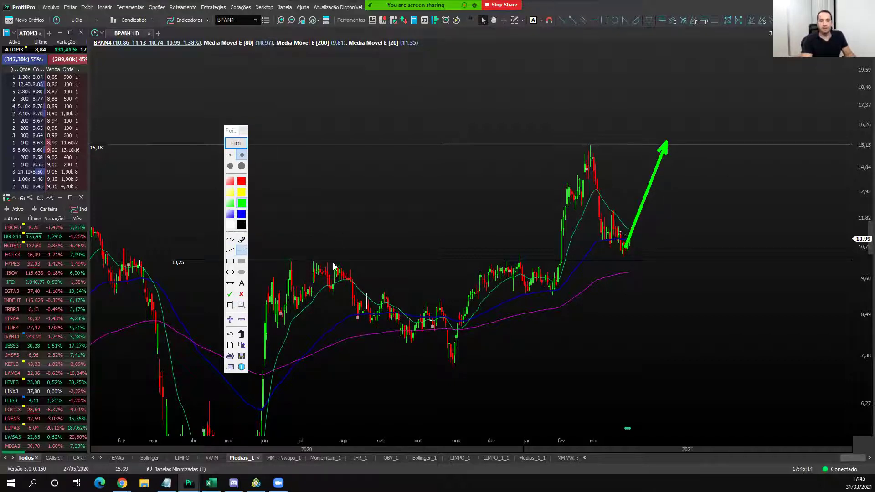
drag(618, 243, 637, 267)
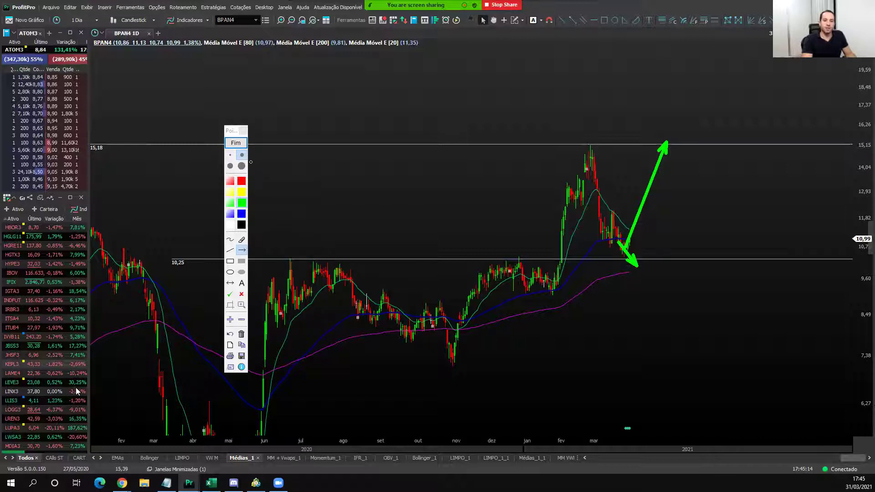
click(236, 142)
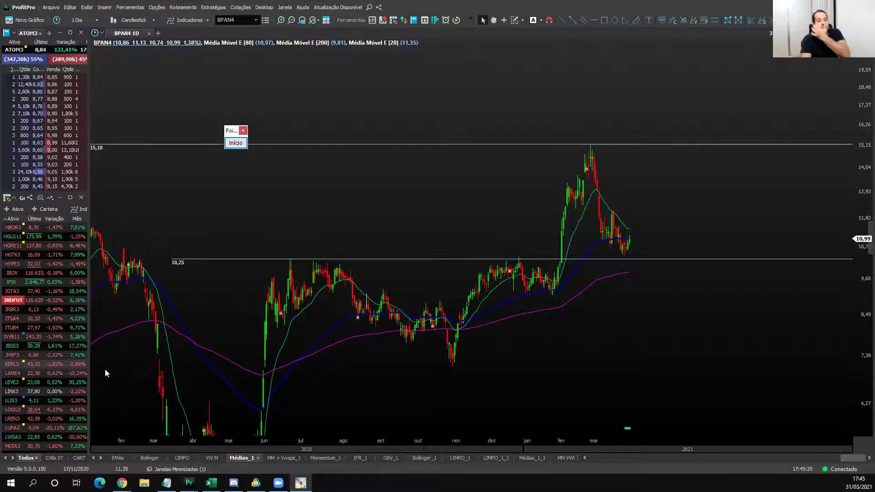
- Return to the spreadsheet in Chrome, frame the five Semana 10 tickers with green arrows, and move the annotation palette clear of the Semana 10 rows
key(alt+Tab)
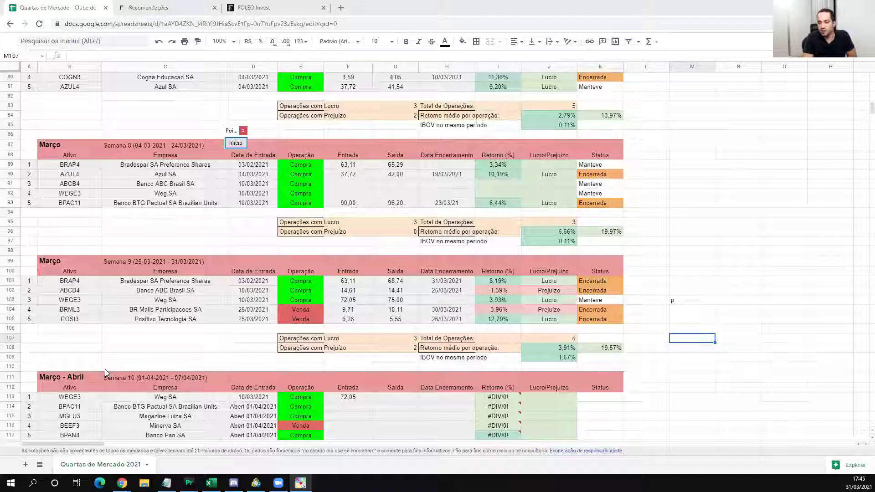
scroll(105, 369, down, 3)
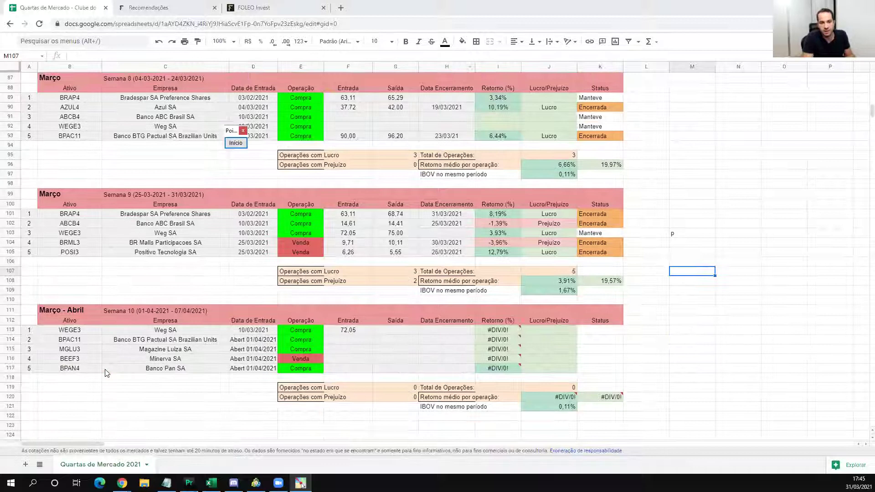
click(236, 143)
mouse_move(45, 281)
mouse_down()
mouse_move(44, 382)
mouse_move(91, 388)
mouse_up()
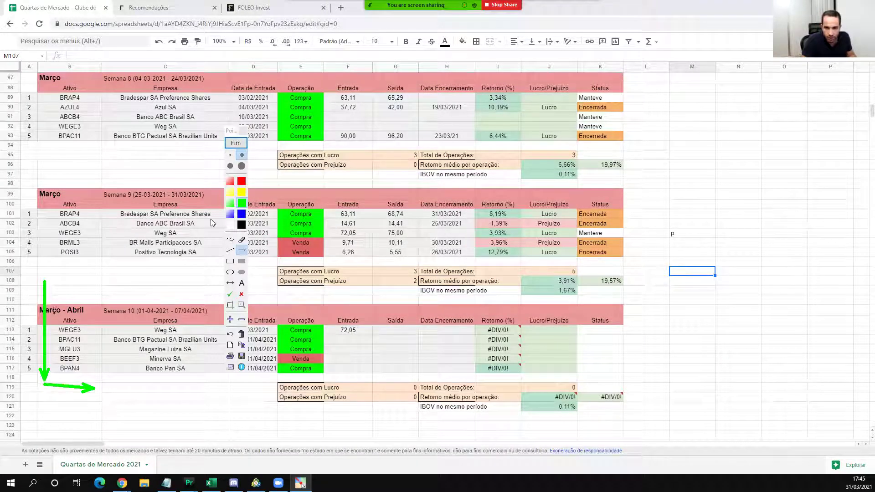
mouse_move(44, 289)
mouse_down()
mouse_move(100, 290)
mouse_move(96, 389)
mouse_up()
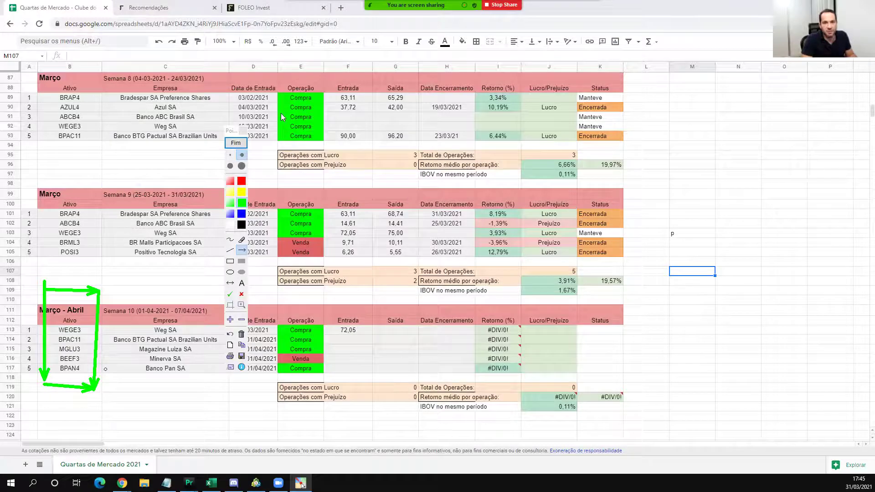
scroll(105, 369, up, 1)
scroll(2, 355, down, 1)
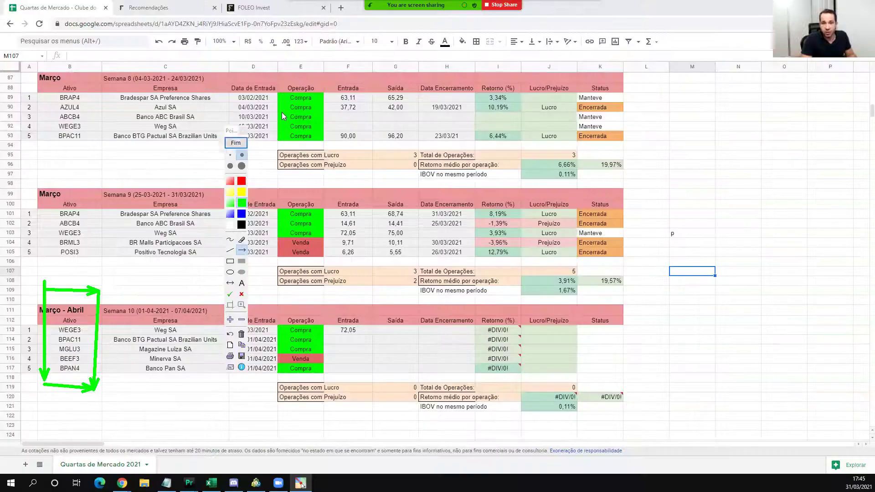
drag(231, 131, 635, 114)
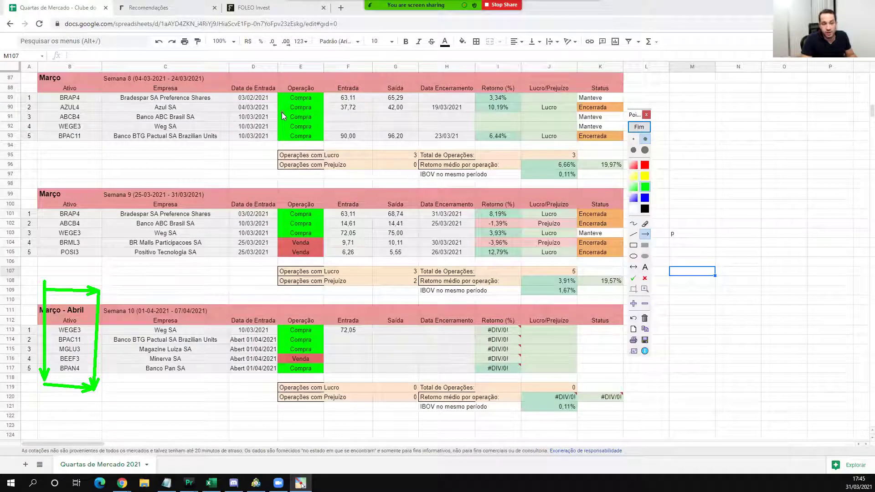